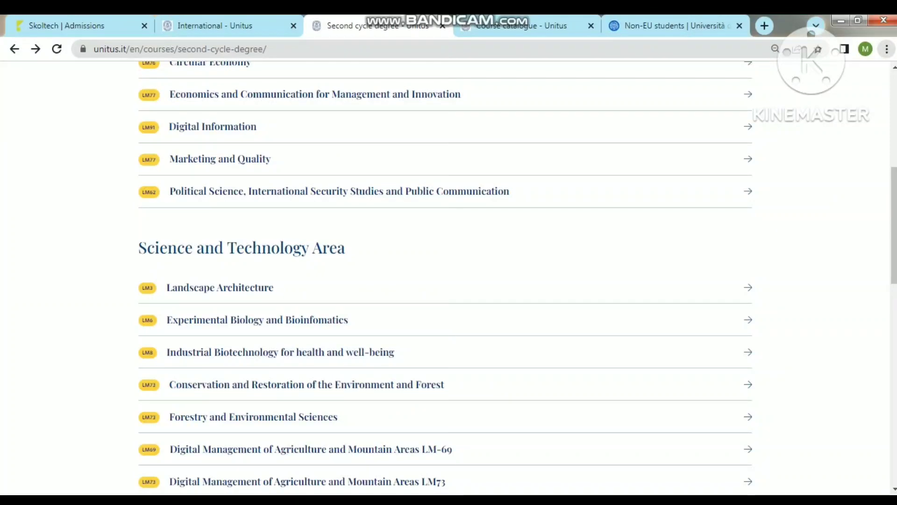
Step: Open the Mechanical Engineering course page from the Unitus course list and scroll through it
scroll(448, 275, down, 8)
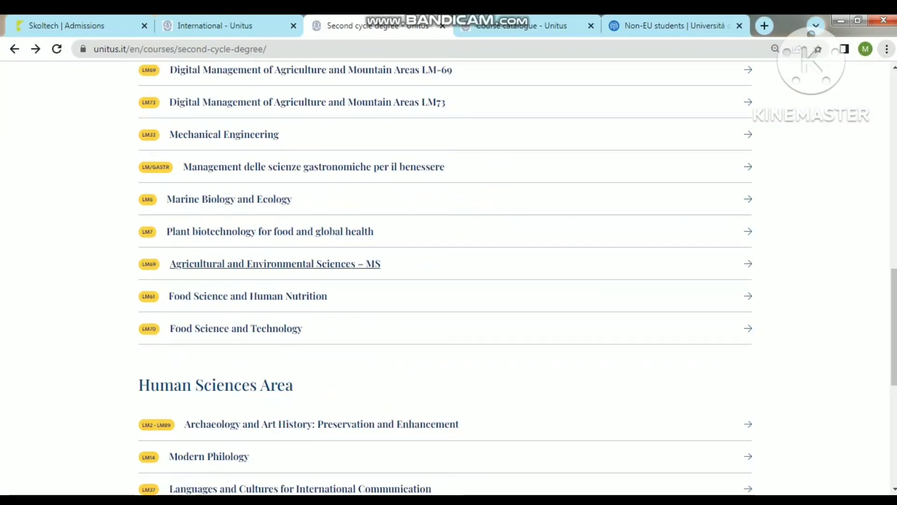
scroll(449, 276, down, 8)
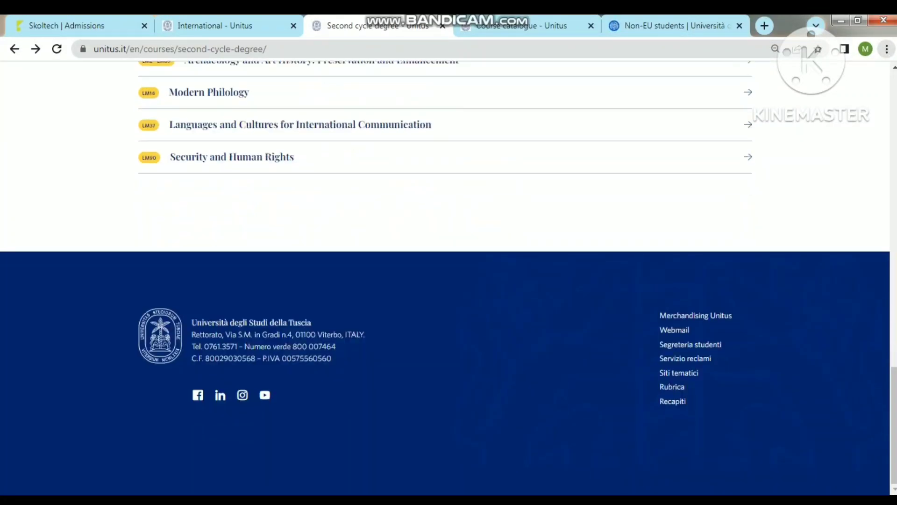
scroll(449, 275, up, 8)
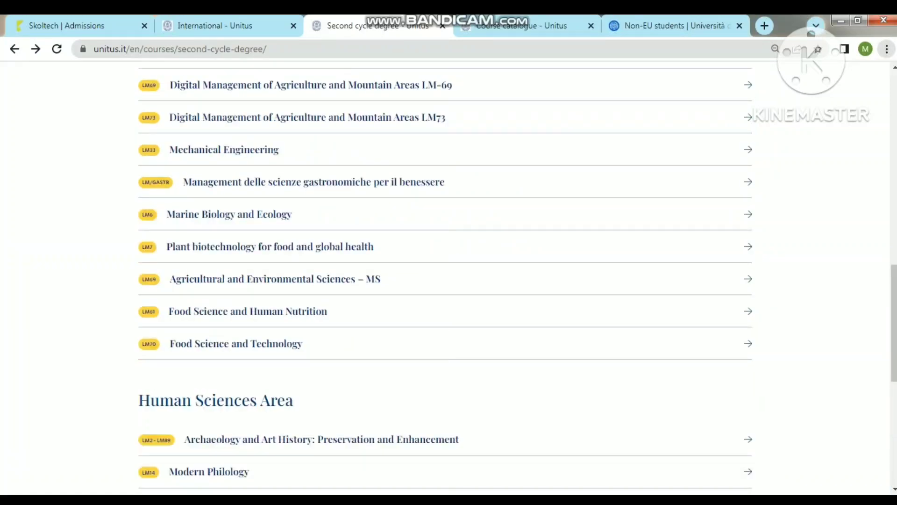
click(223, 150)
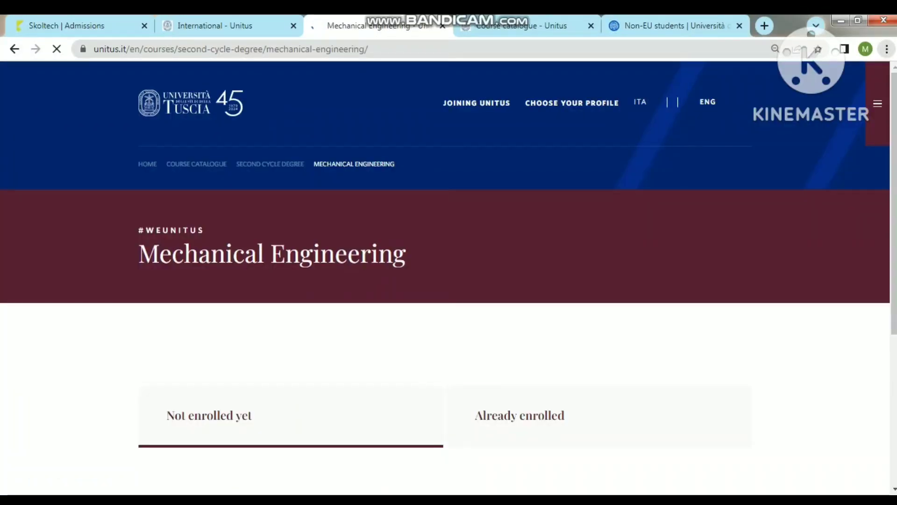
scroll(448, 275, down, 8)
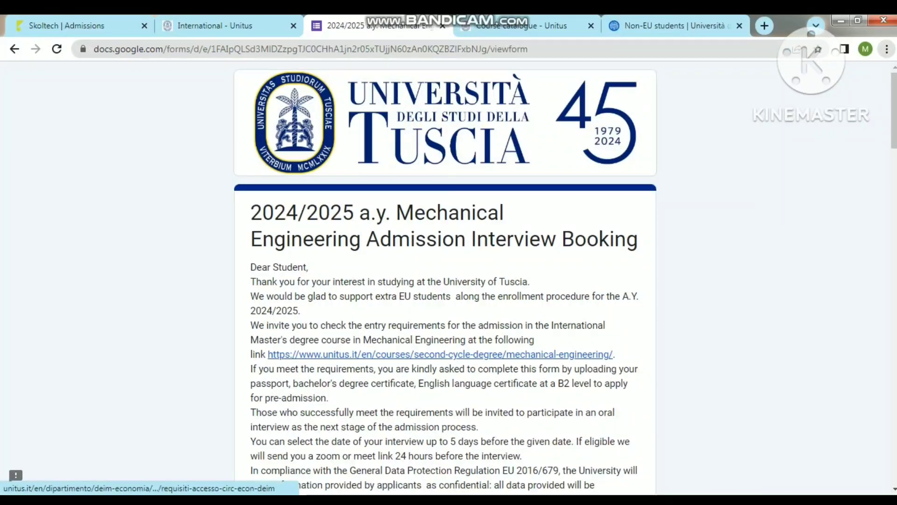
Step: Try the entry-requirements link, close its broken 404 page and return to the booking form
click(439, 354)
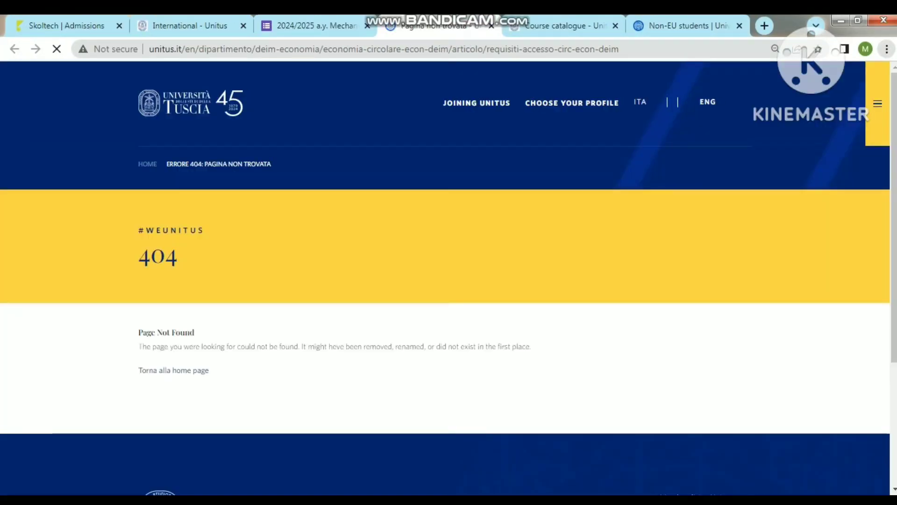
click(491, 25)
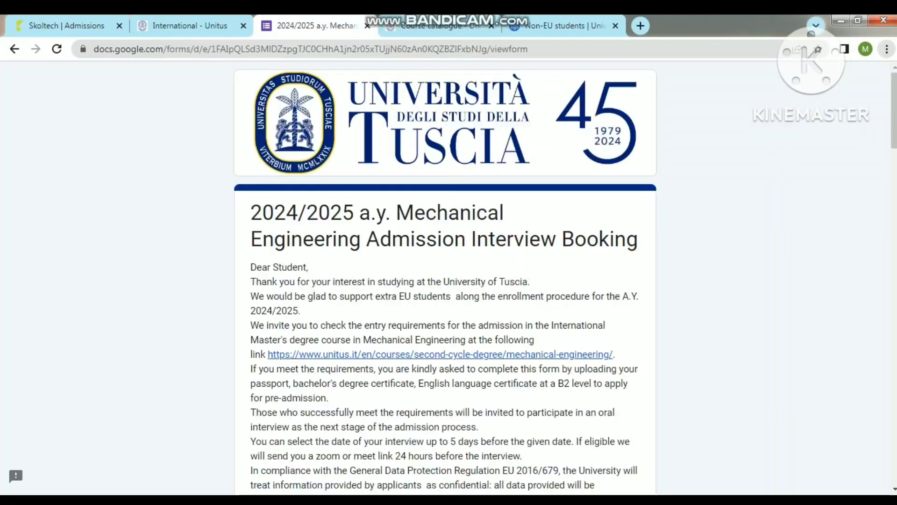
scroll(445, 277, down, 8)
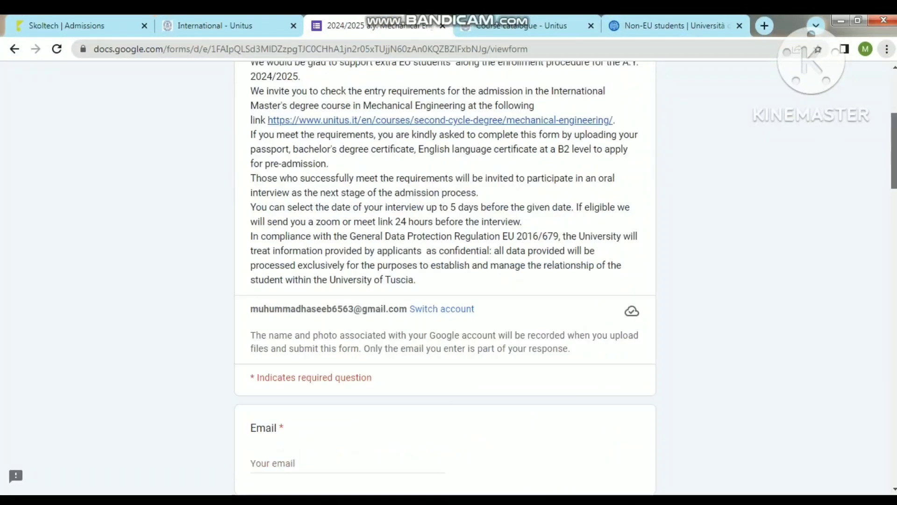
scroll(445, 278, down, 3)
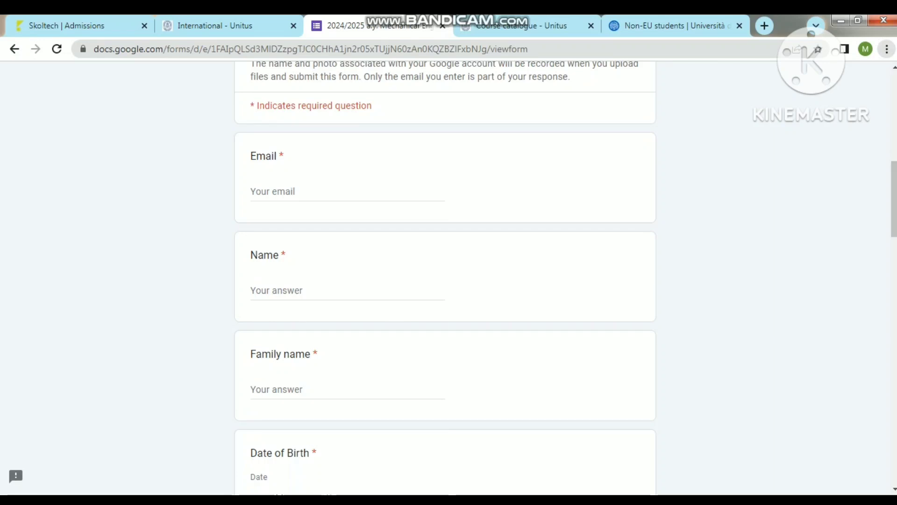
Step: Start entering the applicant's e-mail address in the Email question
click(273, 191)
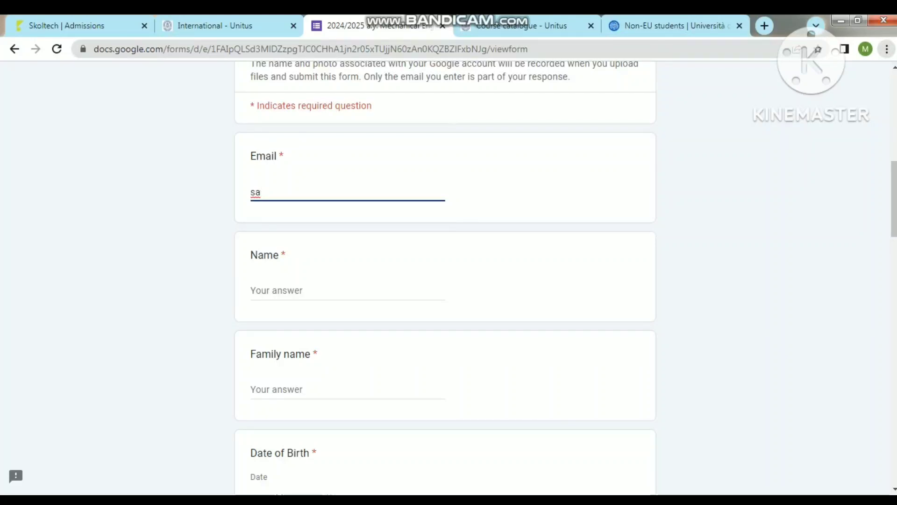
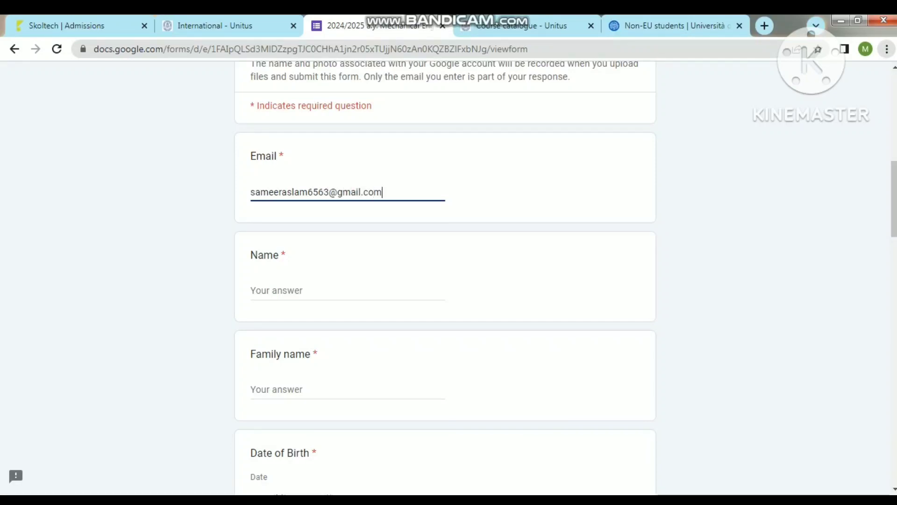
Step: Fill in the applicant's first name and family name
click(327, 290)
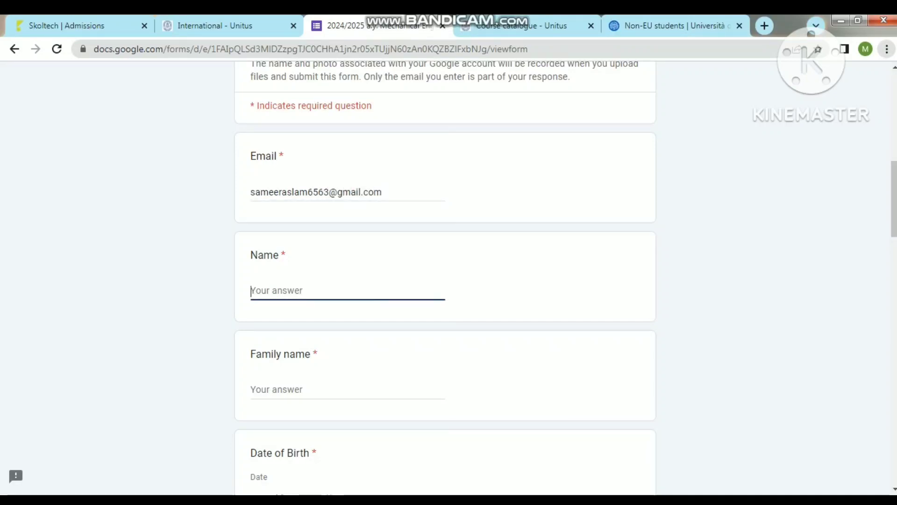
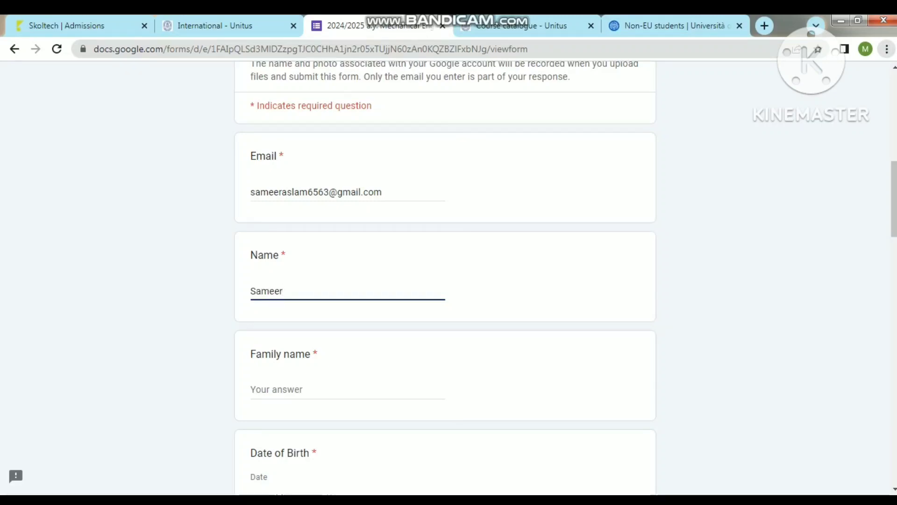
click(327, 389)
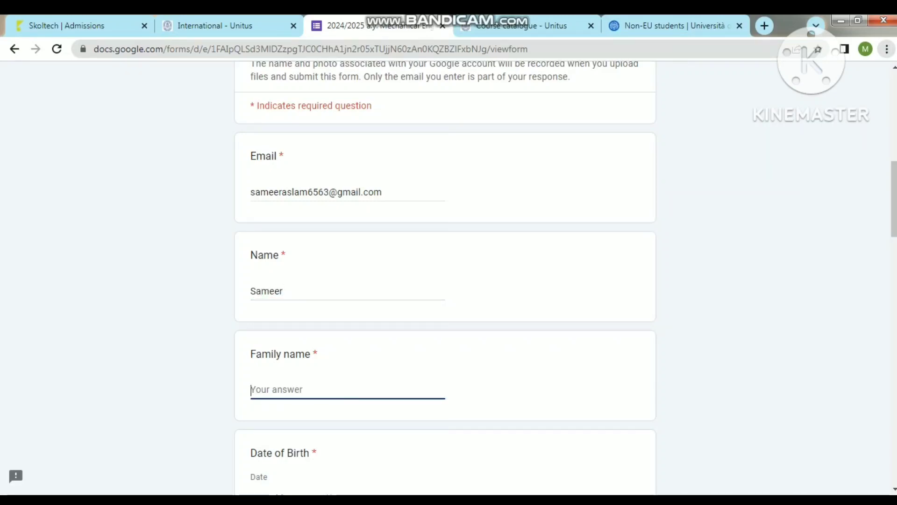
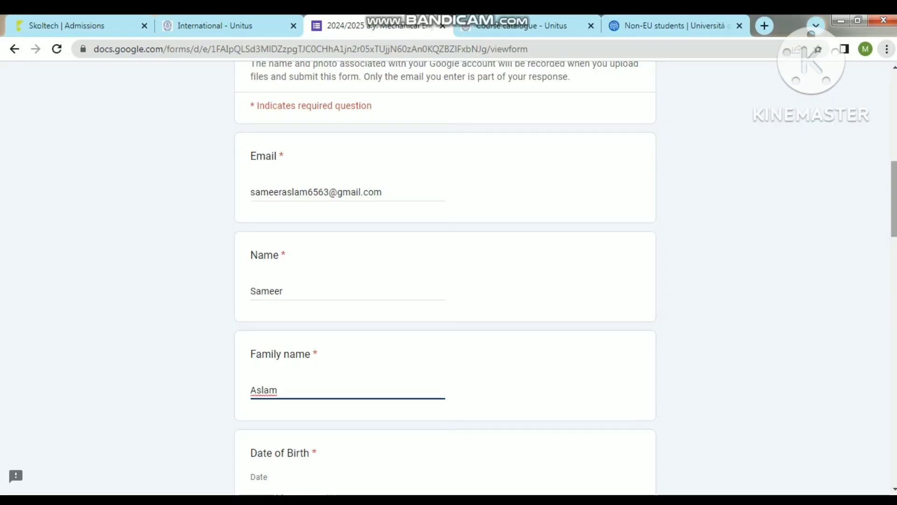
scroll(14, 461, down, 5)
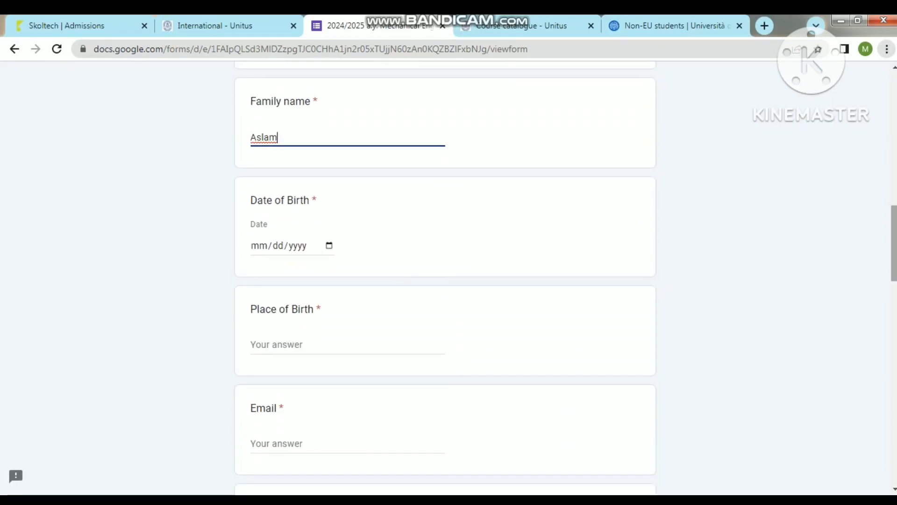
Step: Enter the applicant's date of birth and place of birth, correcting a typo in the place name
key(Tab)
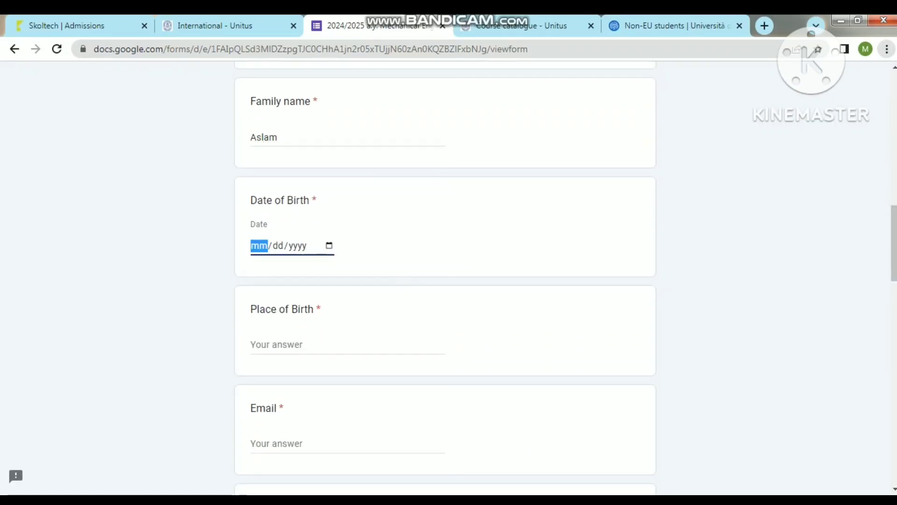
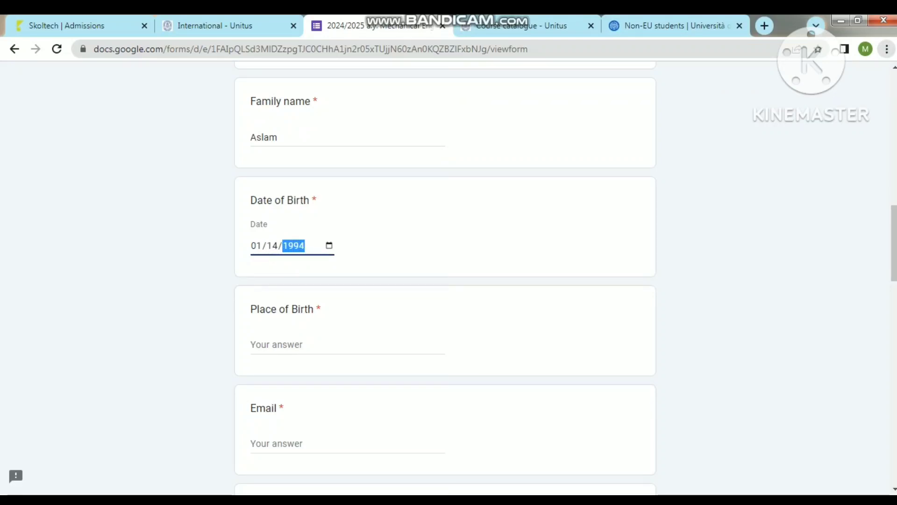
key(Tab)
text(Bhimve)
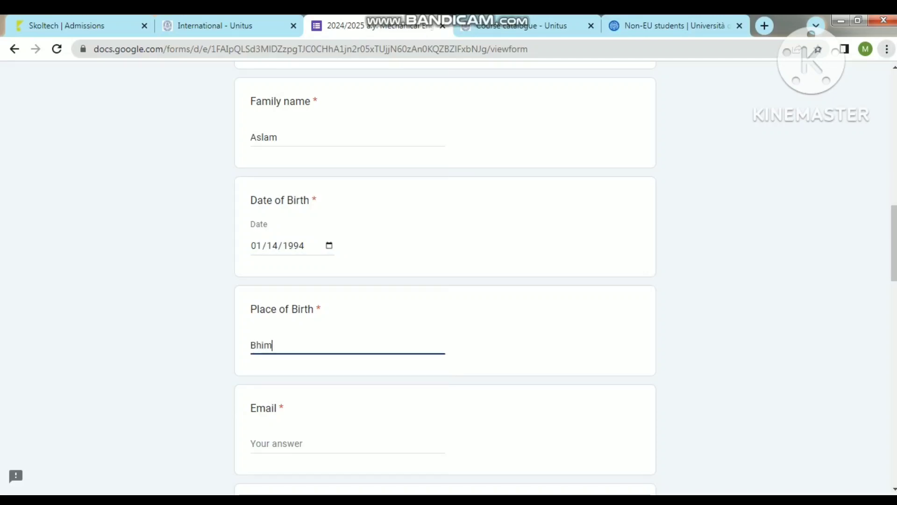
key(BackSpace)
key(BackSpace)
text(ber, pakistan)
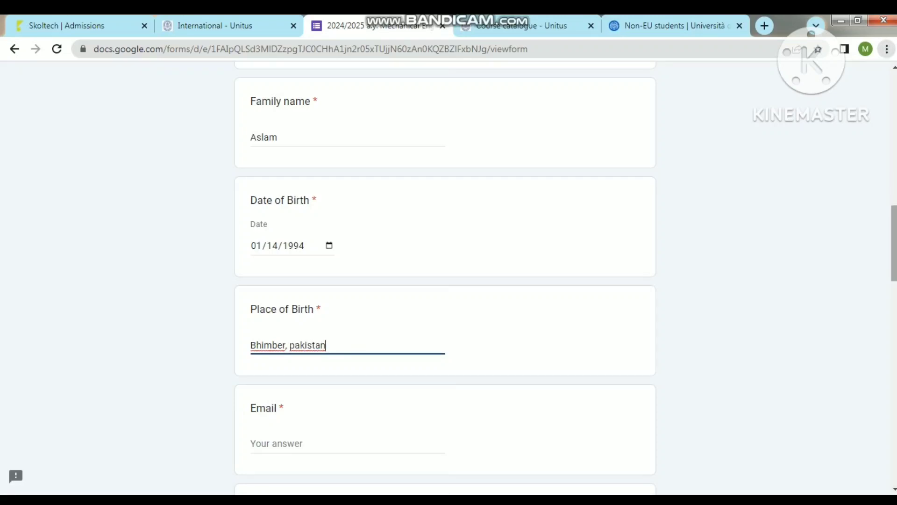
Step: Enter the applicant's e-mail in the second Email question and nationality 'pakistani'
scroll(449, 278, down, 1)
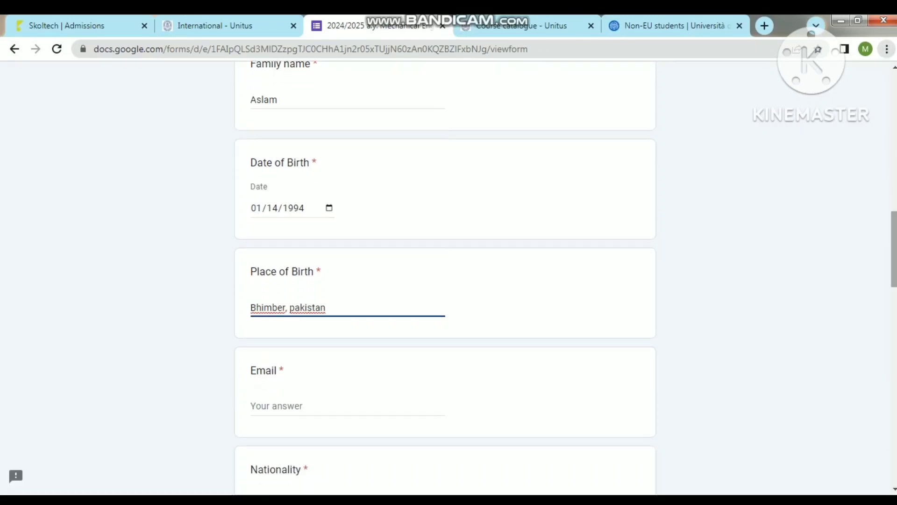
click(299, 406)
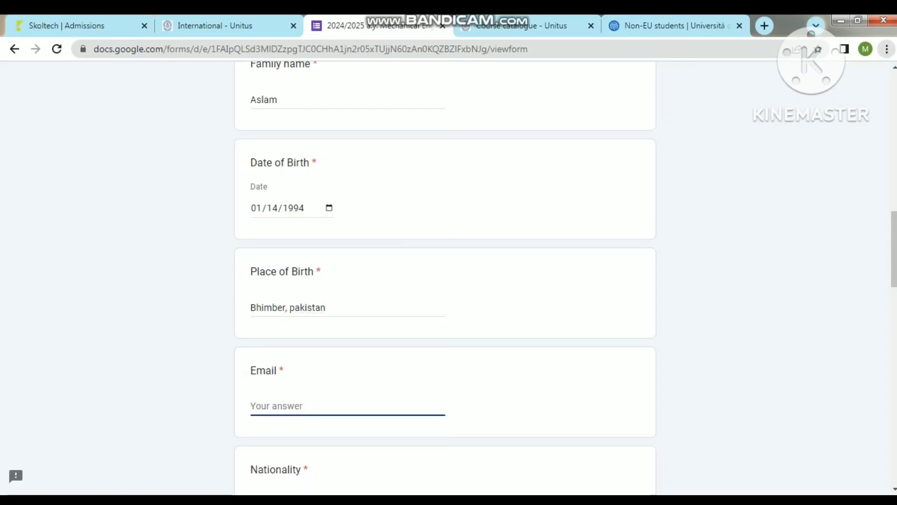
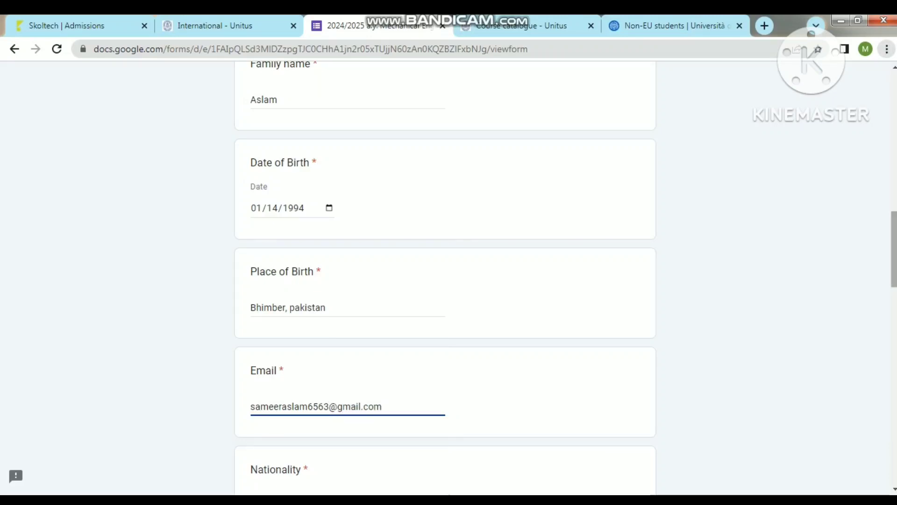
scroll(445, 280, down, 3)
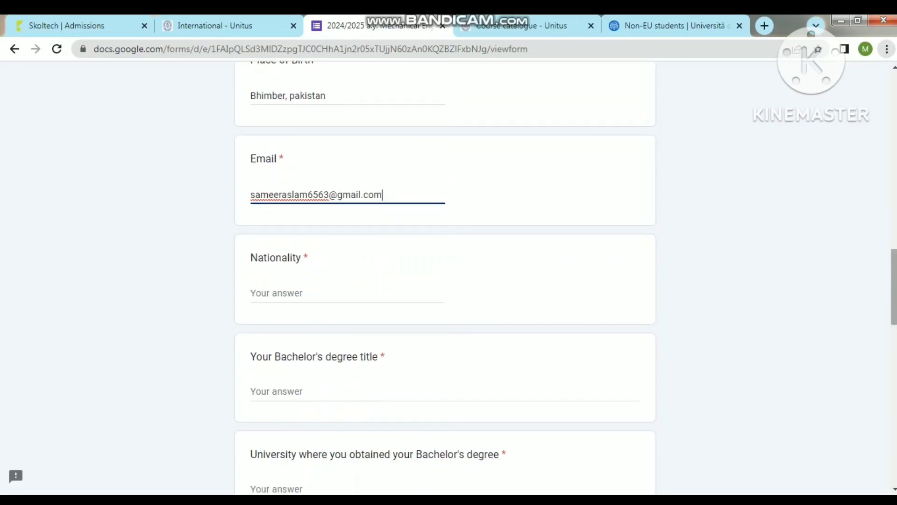
click(277, 293)
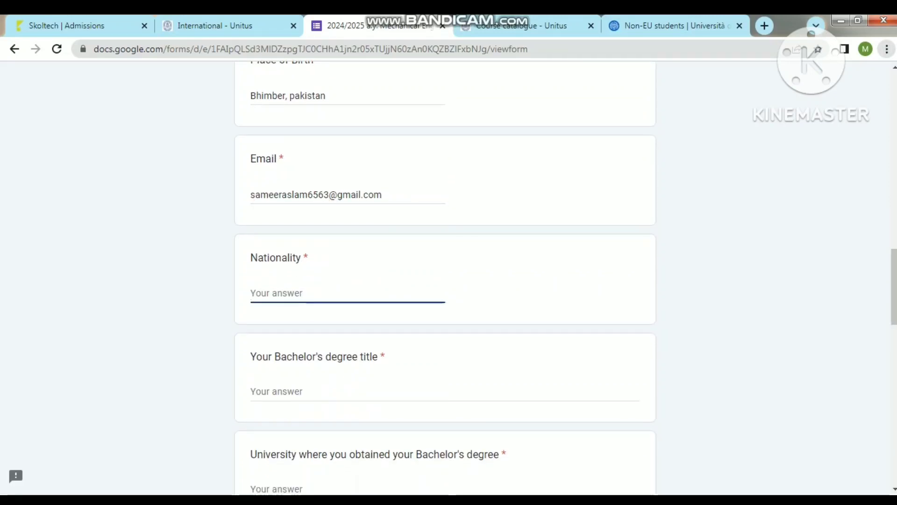
text(pakistani)
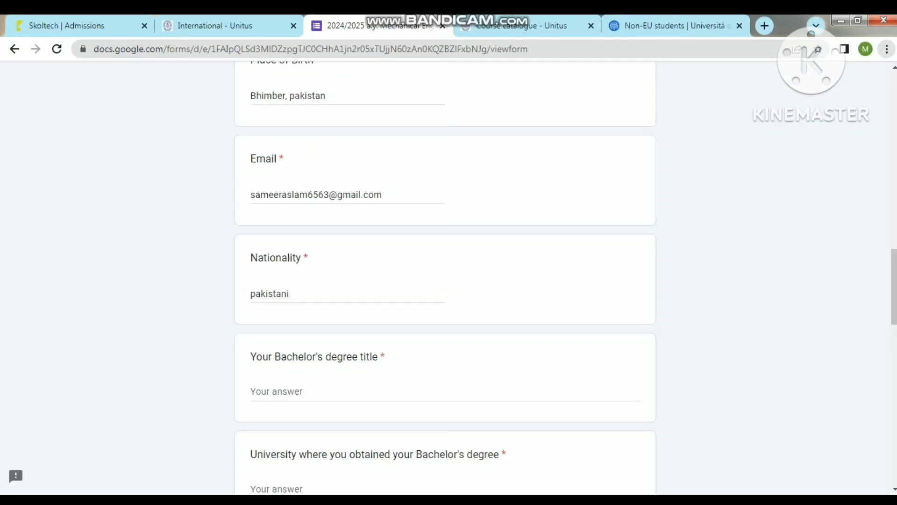
Step: Enter the degree 'BSc computer system engineering' from 'Mirpur university of science & technology'
click(327, 391)
text(C)
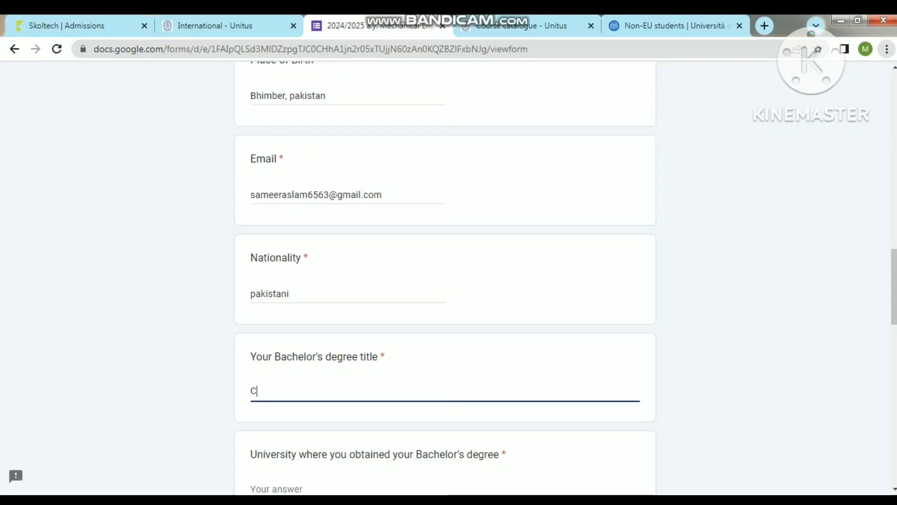
key(BackSpace)
text(BSc )
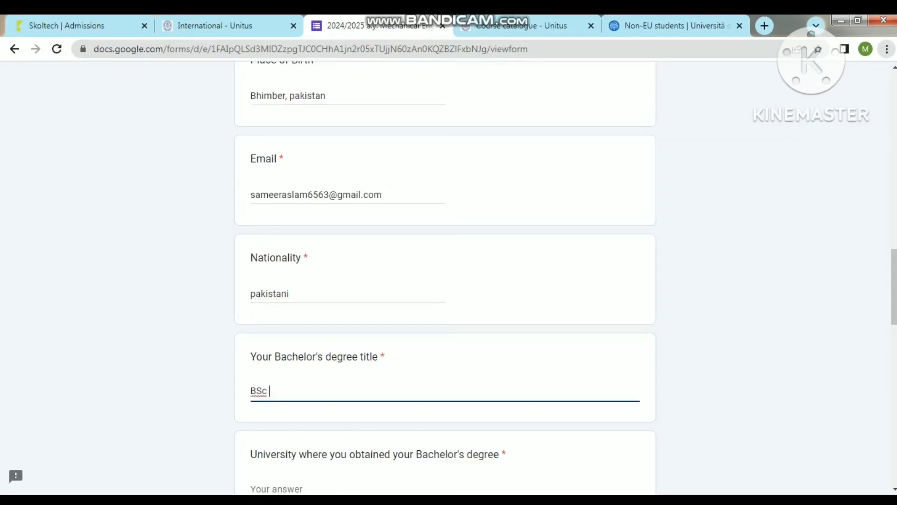
text(comp)
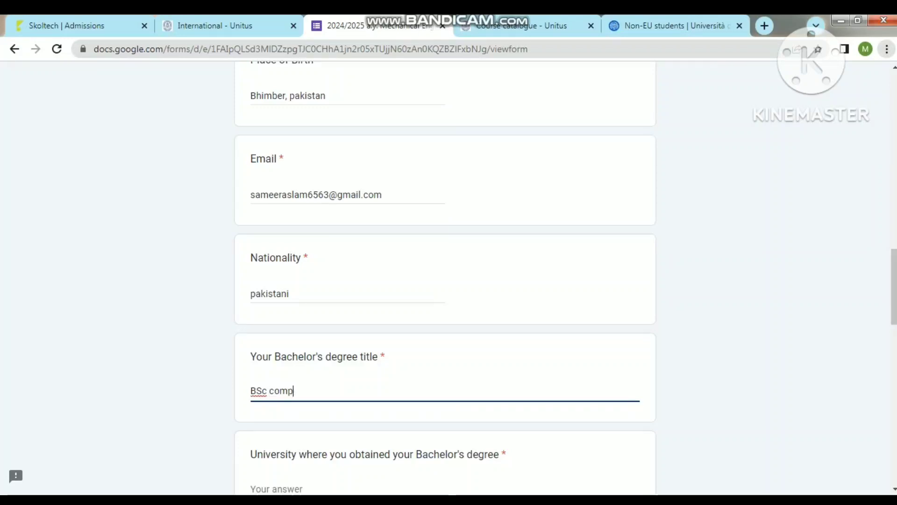
text(uter system)
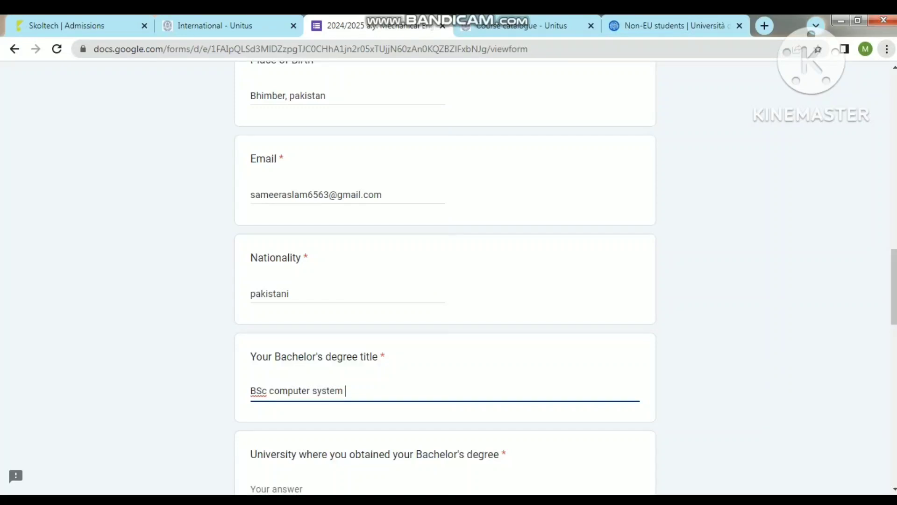
text( engineering)
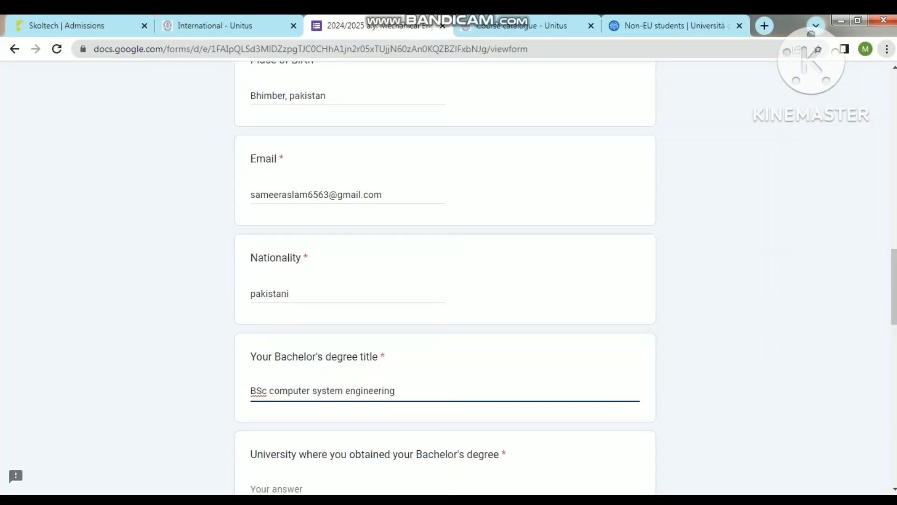
scroll(444, 280, down, 5)
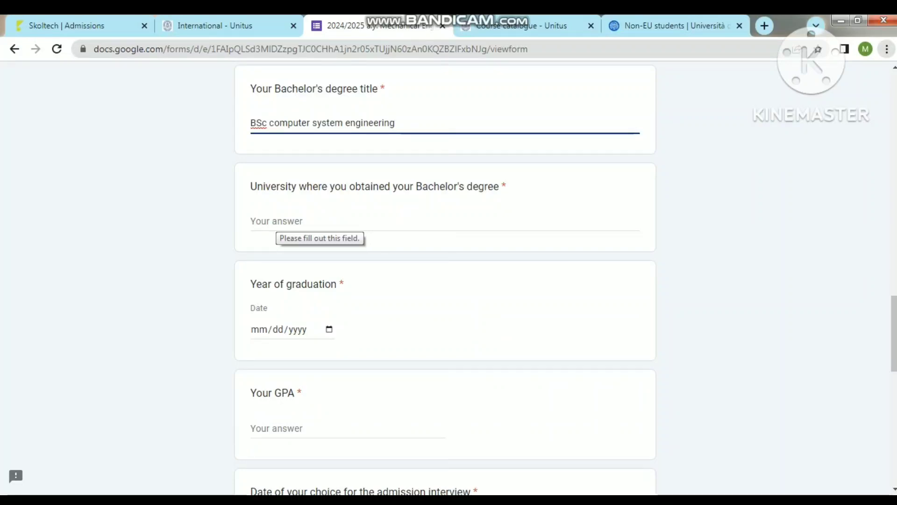
click(252, 221)
text(Mirp)
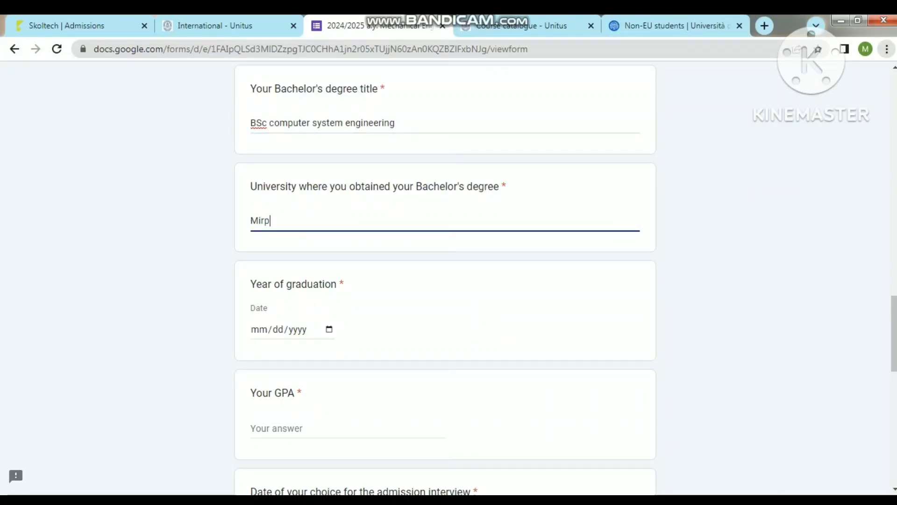
text(ur )
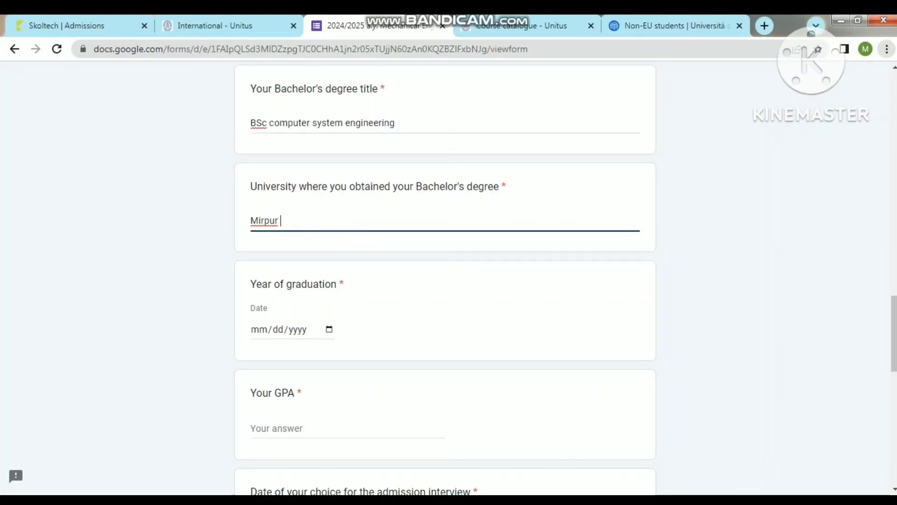
text(university )
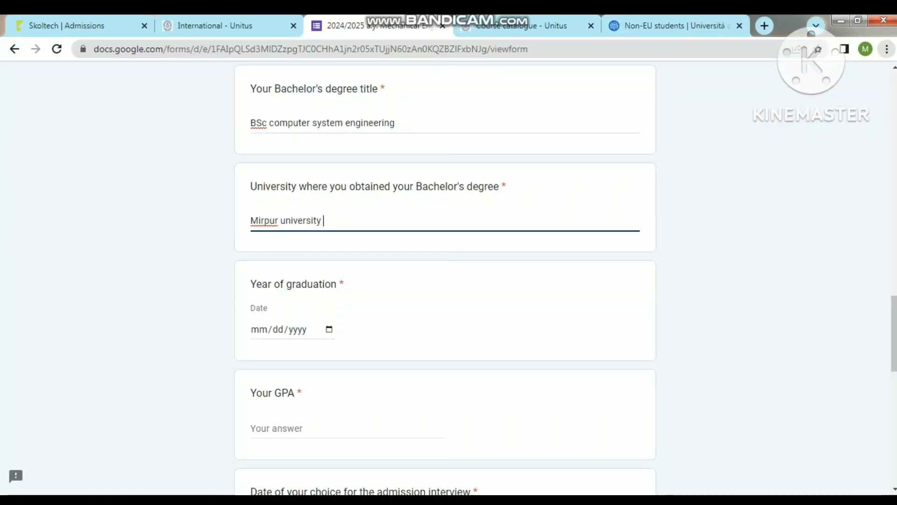
text(of science)
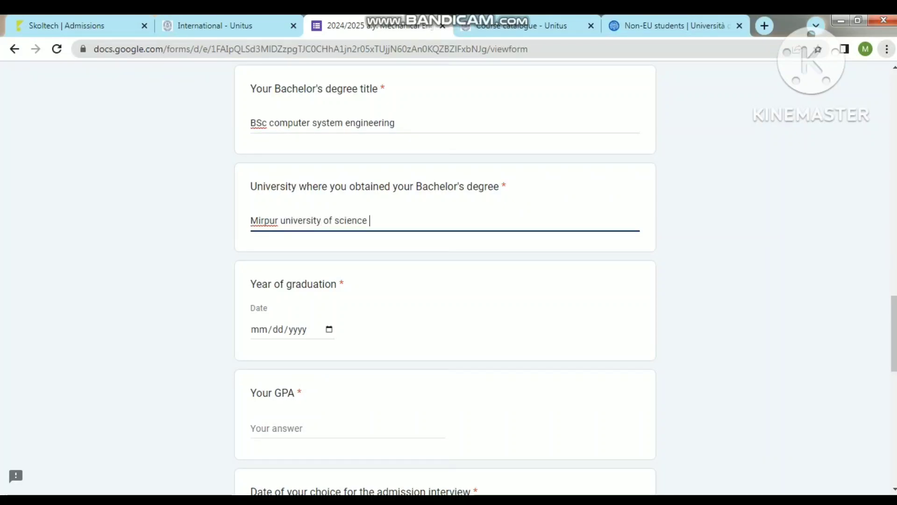
text( & techno)
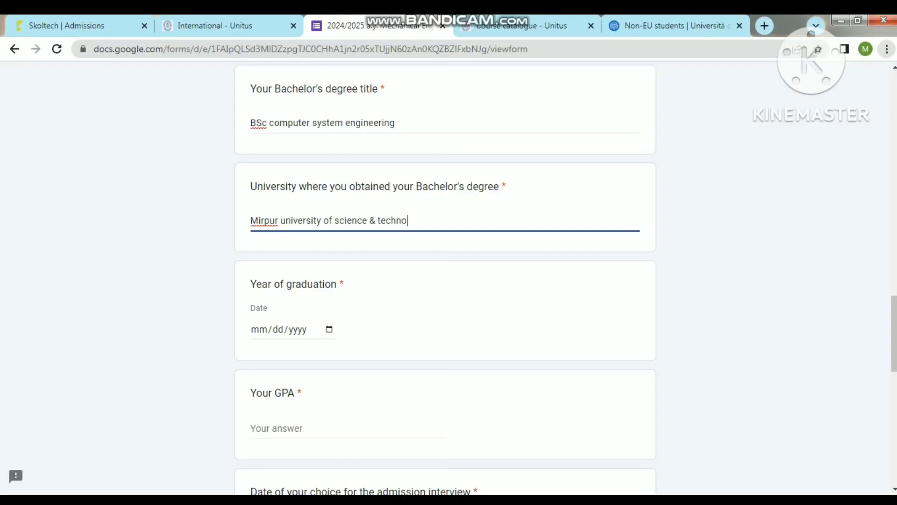
text(logy)
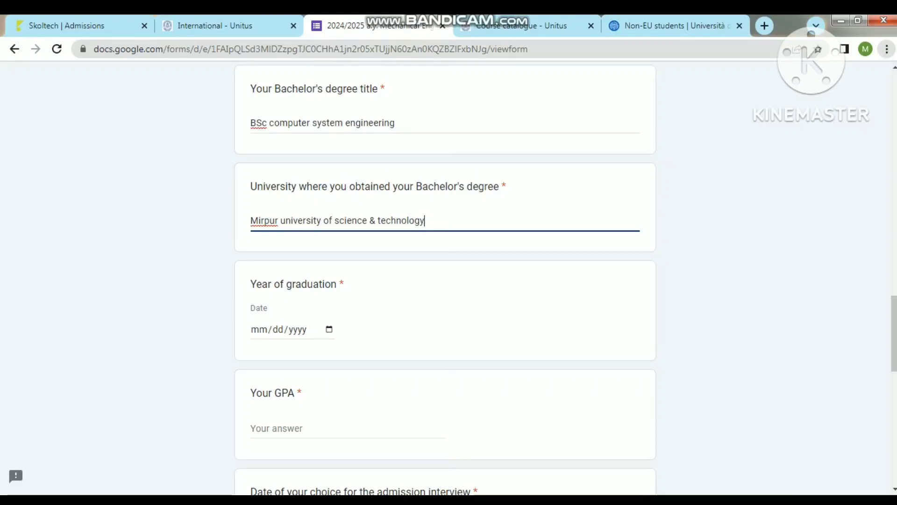
Step: Set graduation date 10/10/2016 and GPA 3.0, and choose the April 12th 2024 interview
key(Tab)
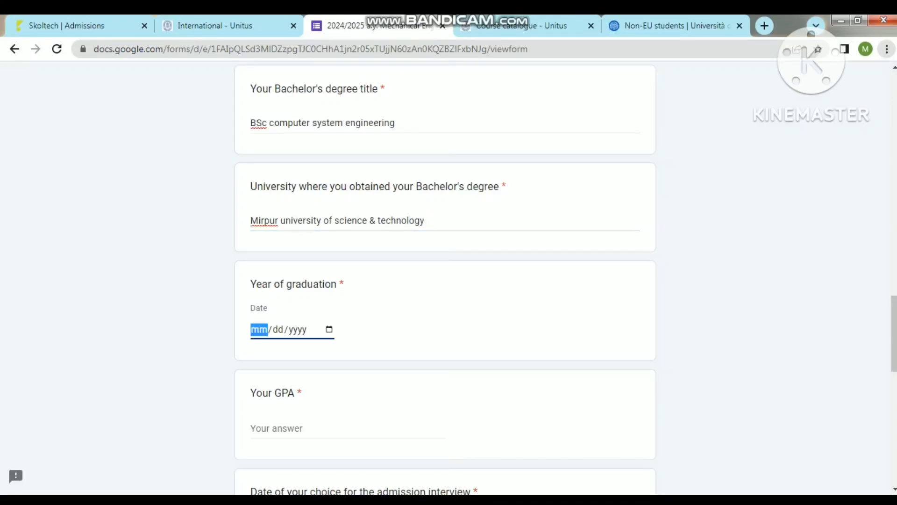
text(10/10/0002)
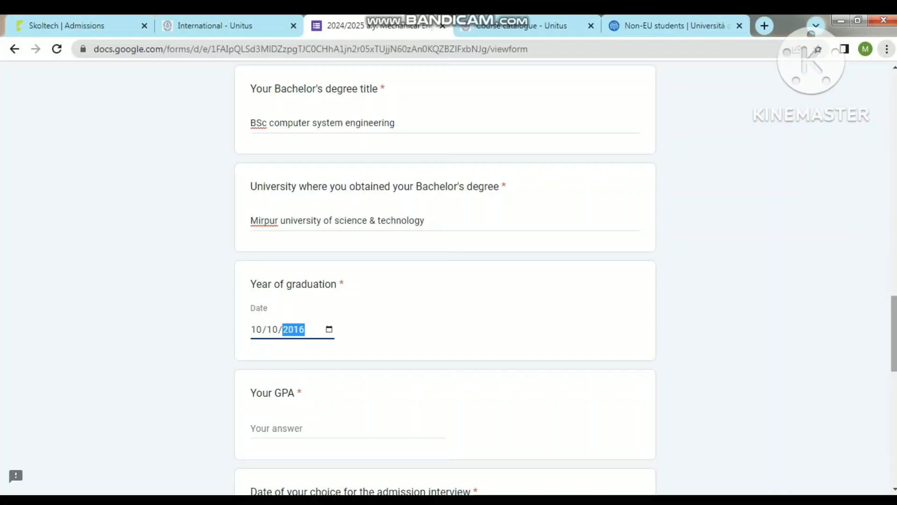
scroll(445, 280, down, 4)
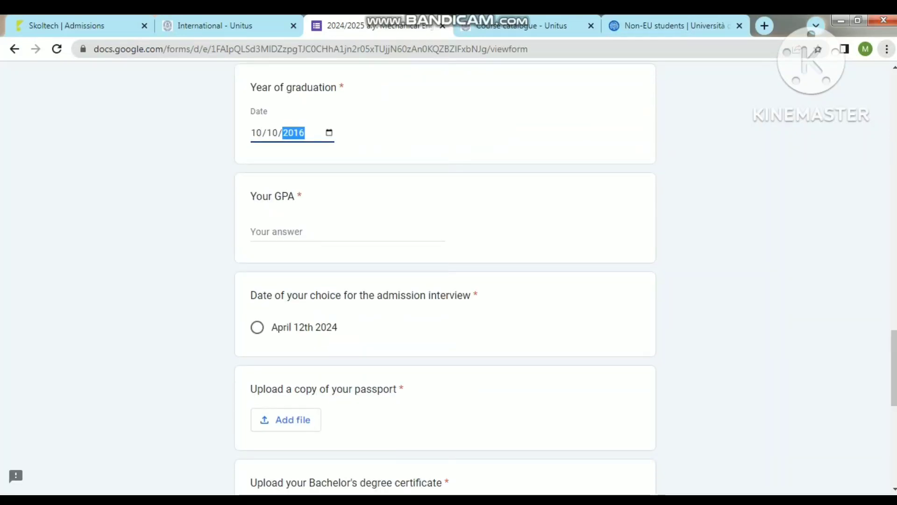
click(280, 231)
text(3.)
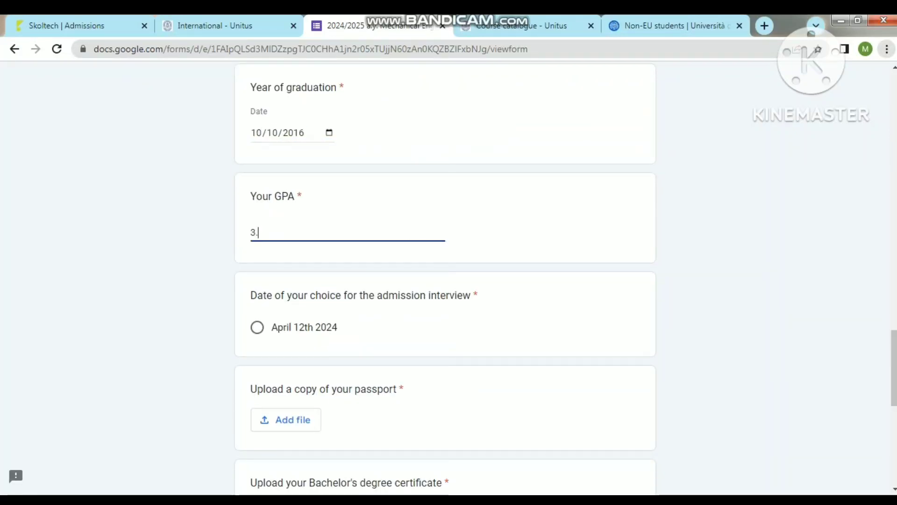
text(0)
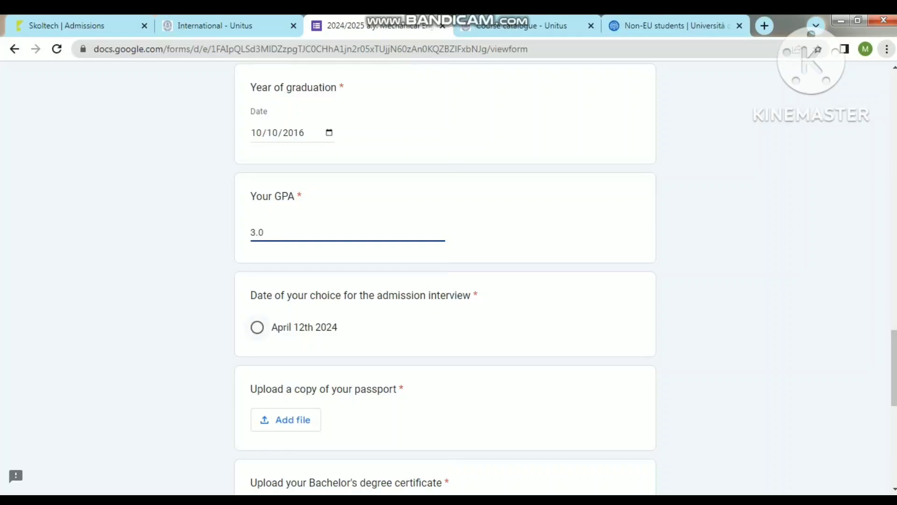
click(257, 327)
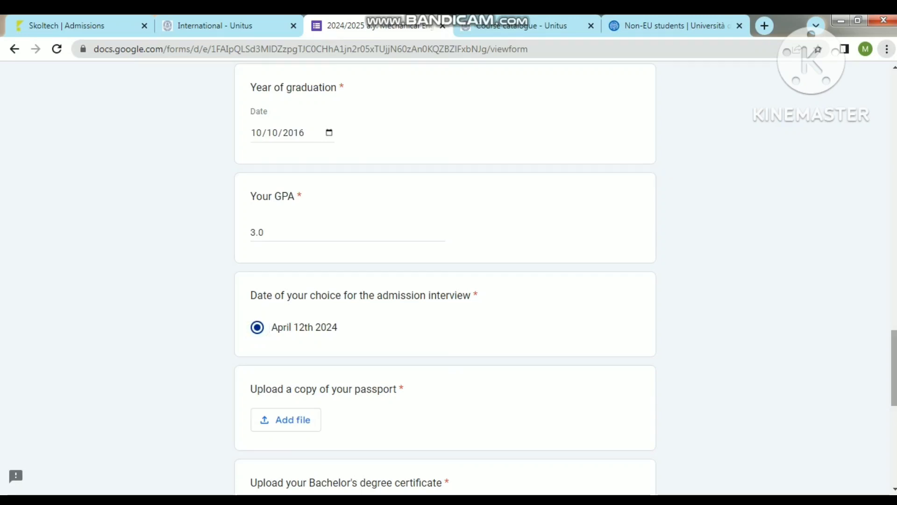
scroll(445, 278, down, 5)
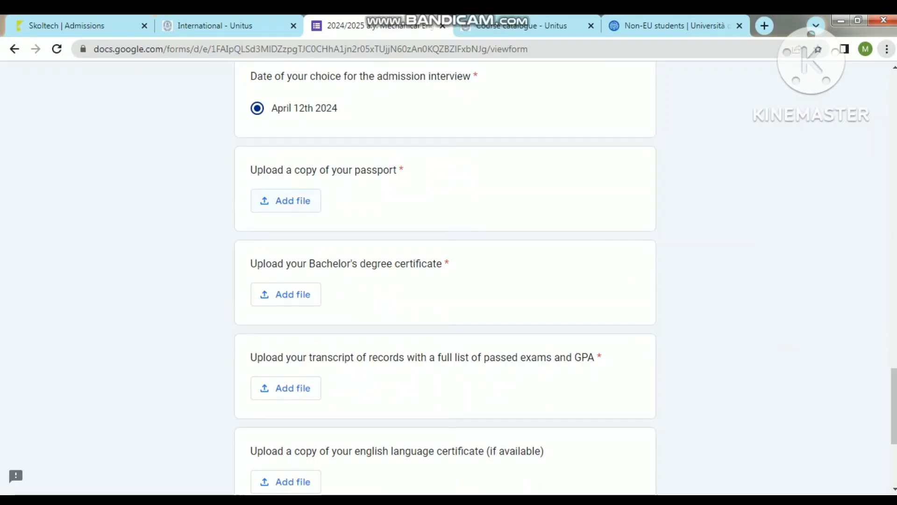
Step: Attach passport.pdf for the passport and the degree PDF for the Bachelor's certificate
key(Return)
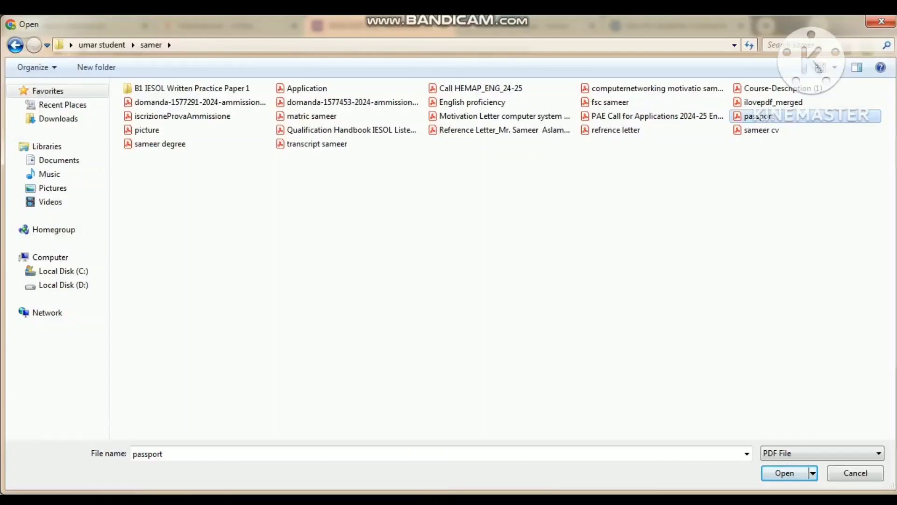
key(Return)
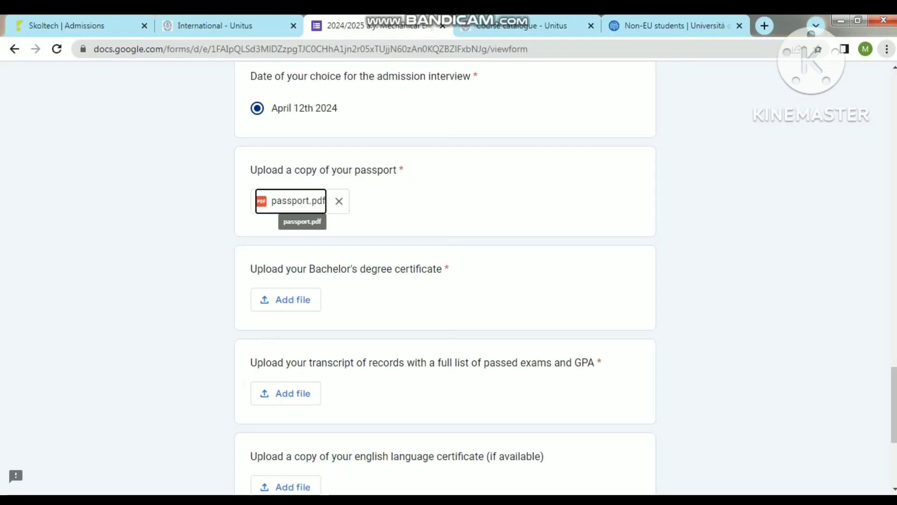
click(286, 300)
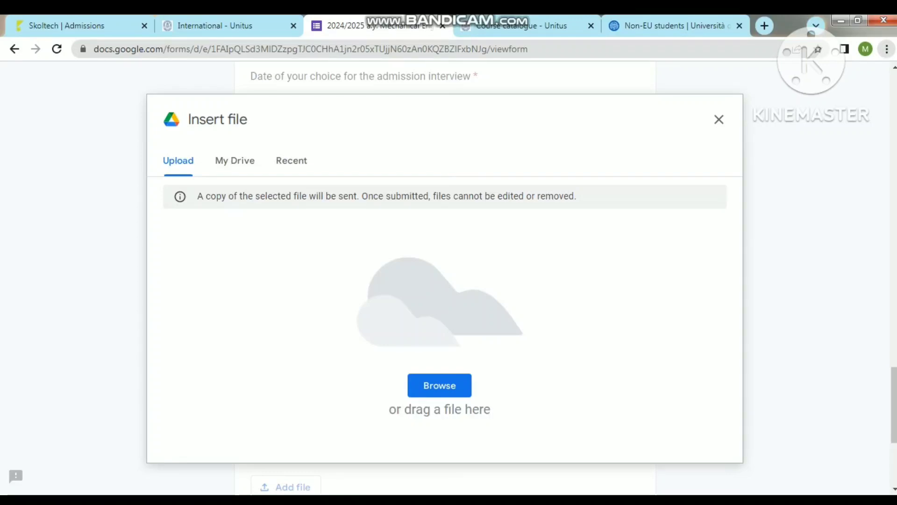
click(439, 385)
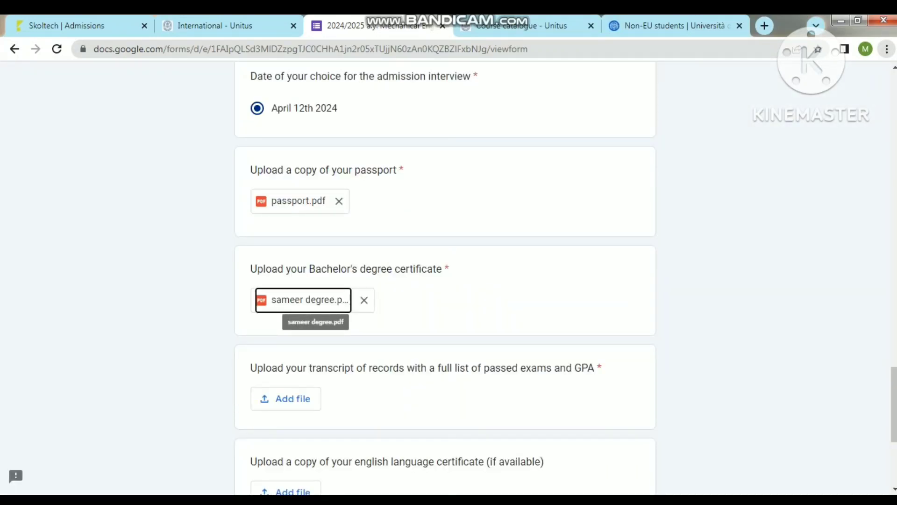
scroll(444, 281, down, 3)
scroll(444, 281, down, 1)
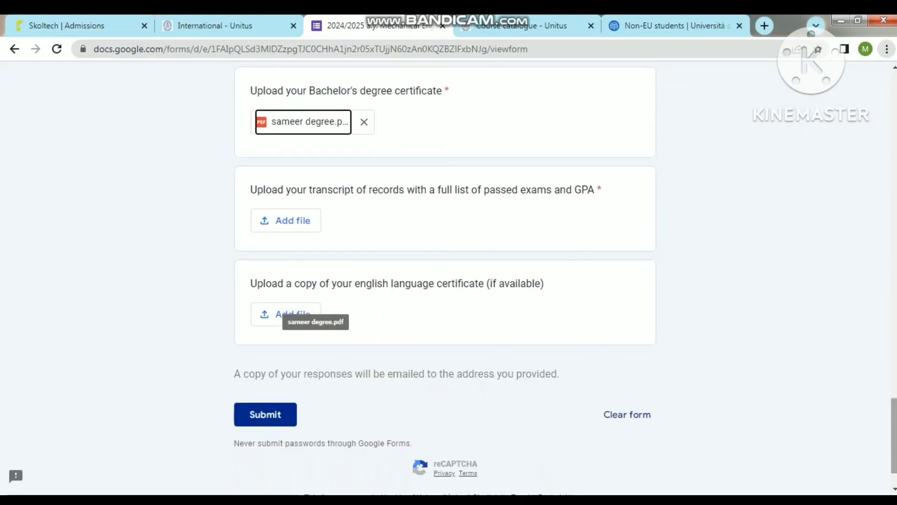
Step: Upload the transcript and English proficiency PDFs, then submit the interview booking form
click(286, 220)
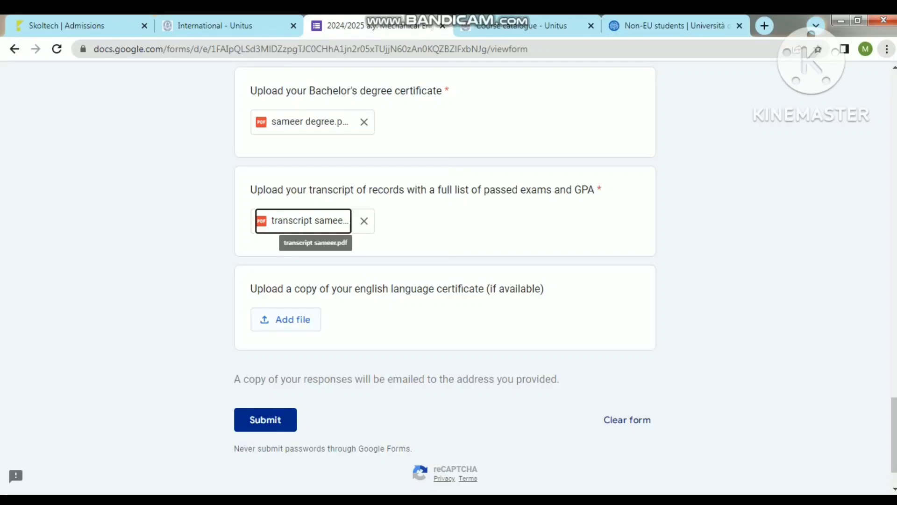
click(285, 320)
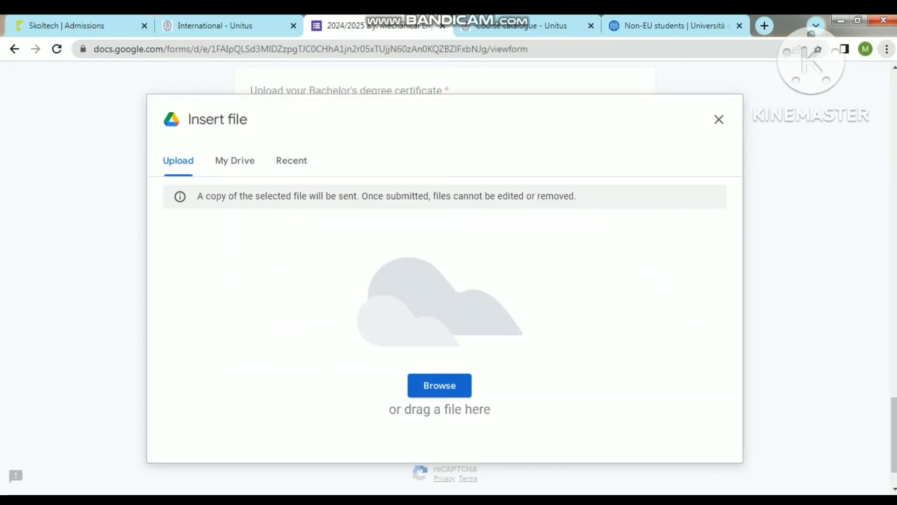
click(439, 385)
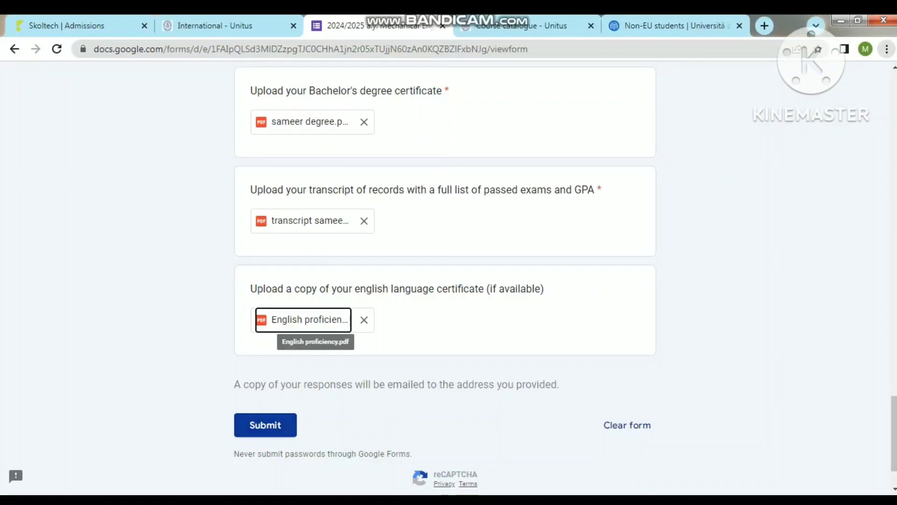
click(265, 425)
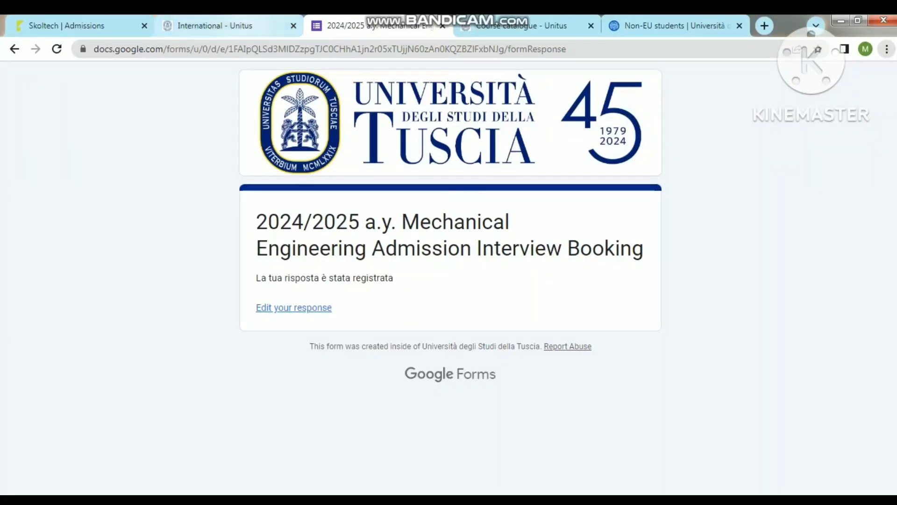
Step: Switch to the International Unitus page and open Courses taught in English
click(215, 25)
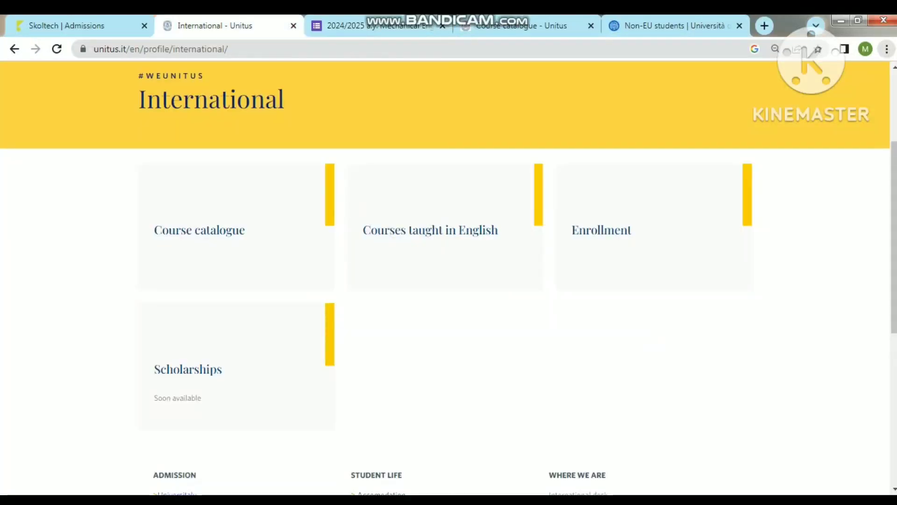
scroll(448, 280, up, 3)
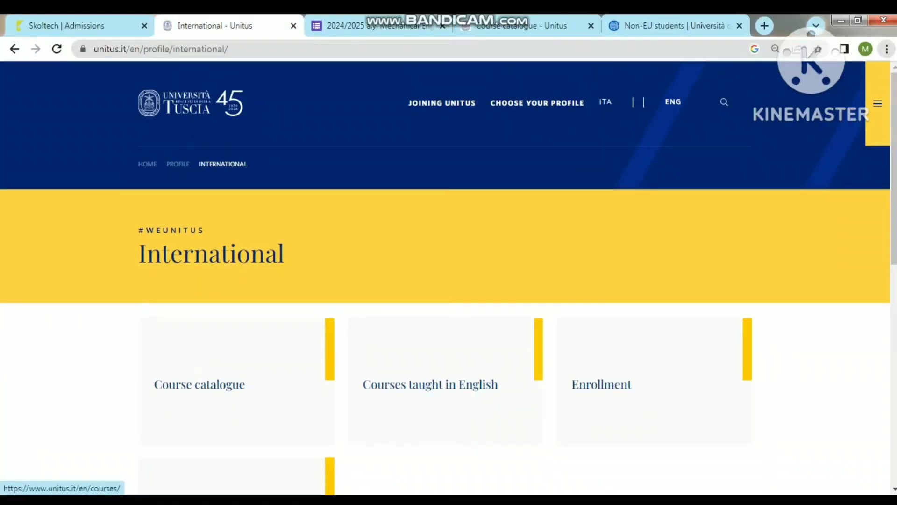
click(430, 384)
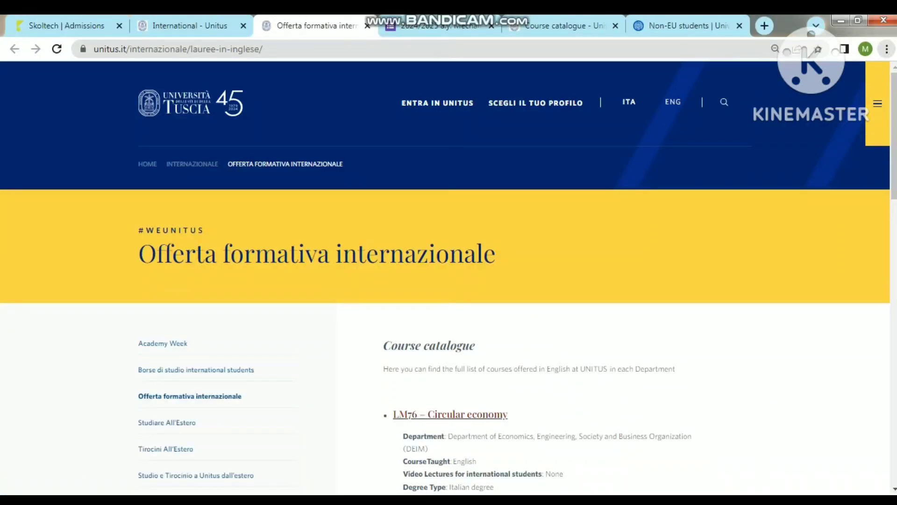
click(877, 103)
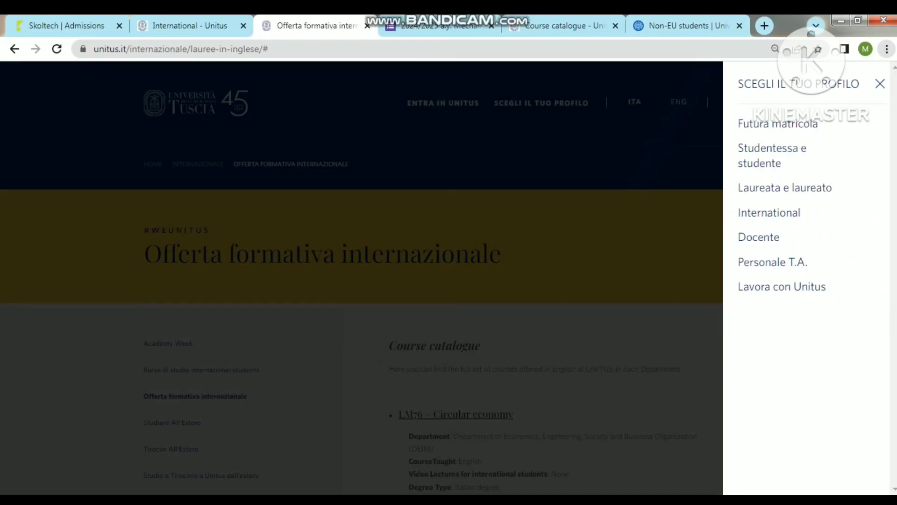
key(Escape)
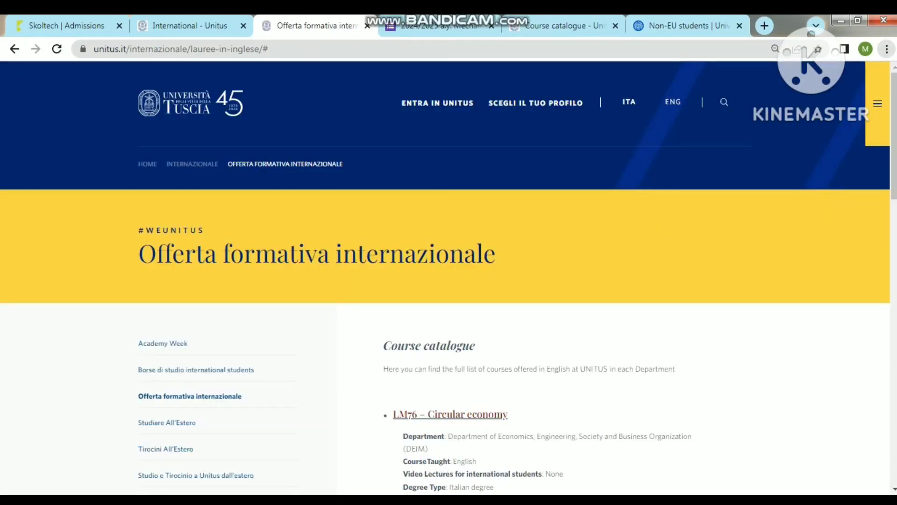
Step: Open the How to enroll guide and follow its Contact us link to the contact form
right_click(571, 213)
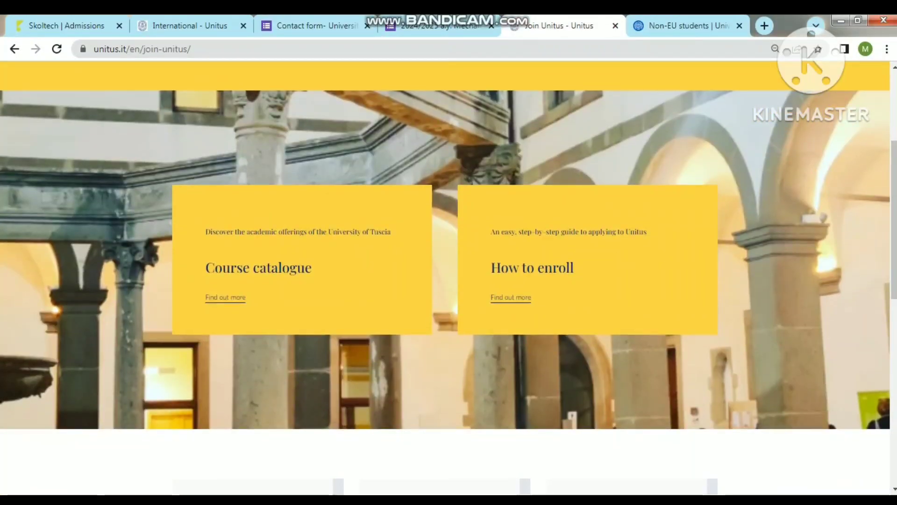
click(510, 297)
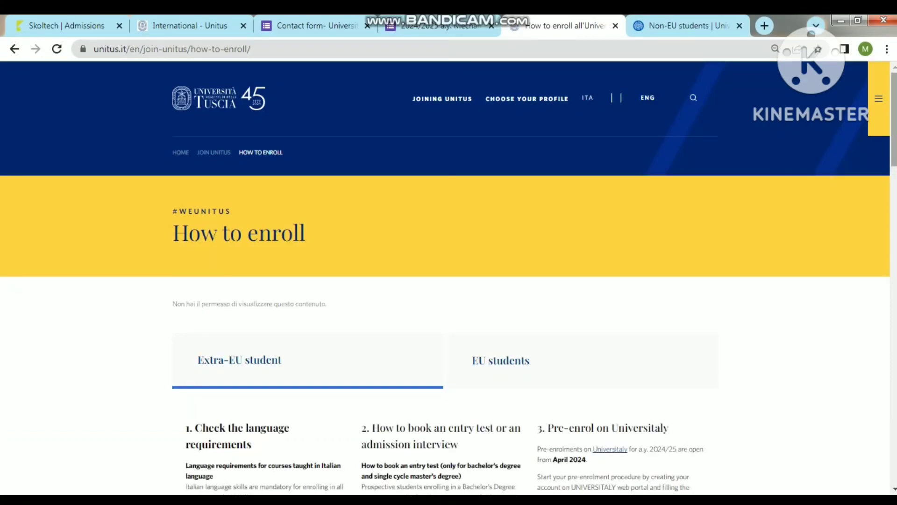
scroll(448, 281, down, 20)
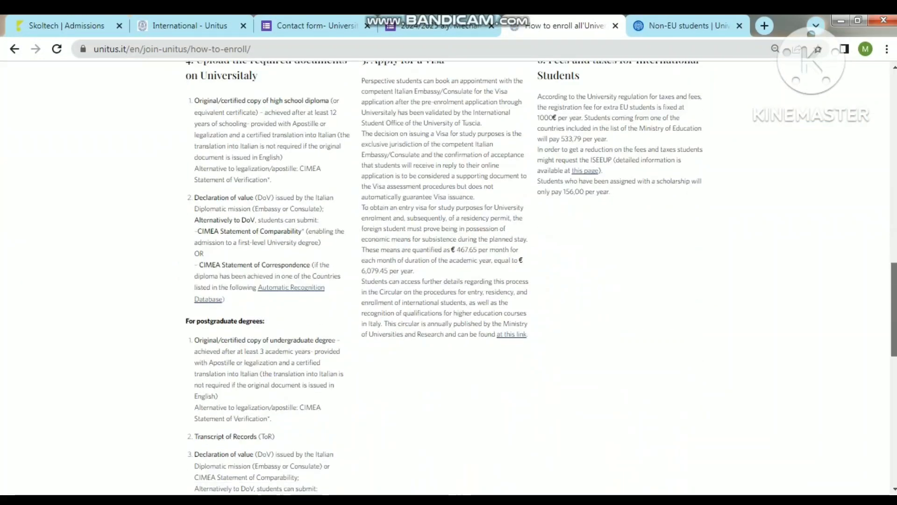
scroll(448, 281, down, 2)
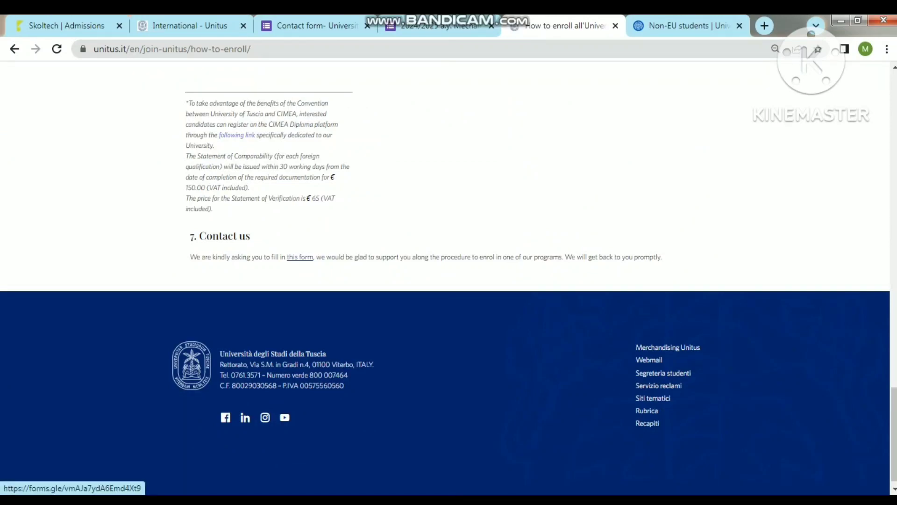
click(299, 257)
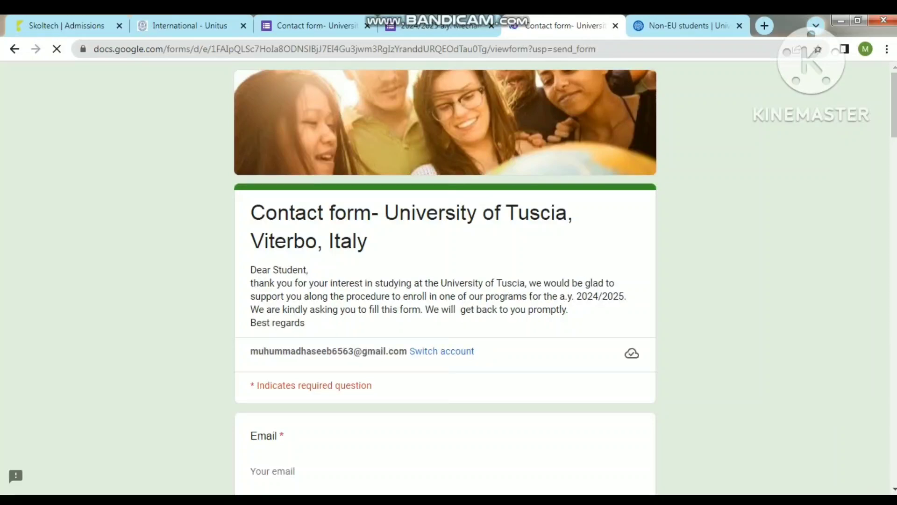
scroll(448, 280, down, 1)
scroll(445, 281, down, 10)
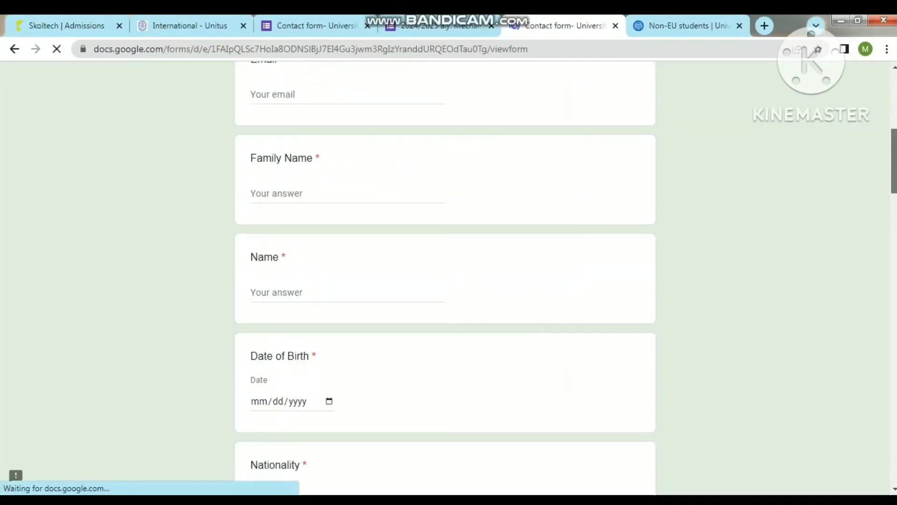
scroll(445, 280, down, 10)
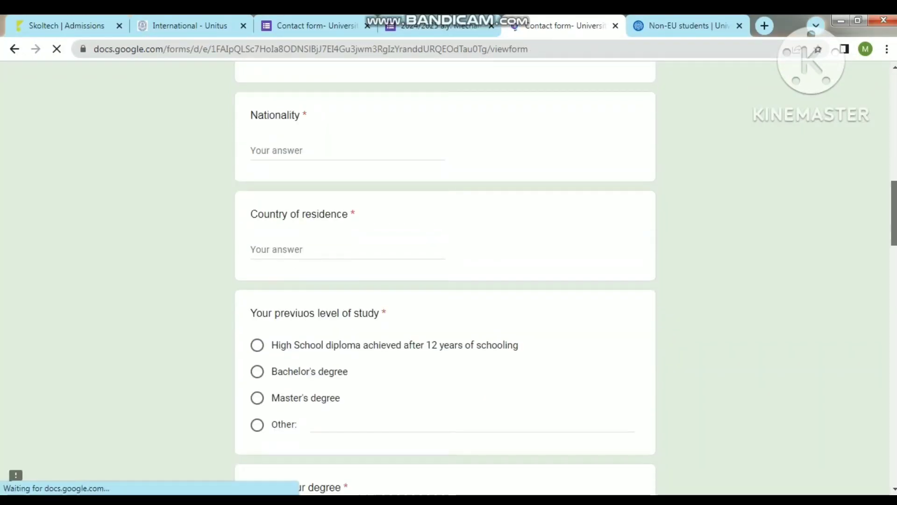
scroll(445, 281, down, 1)
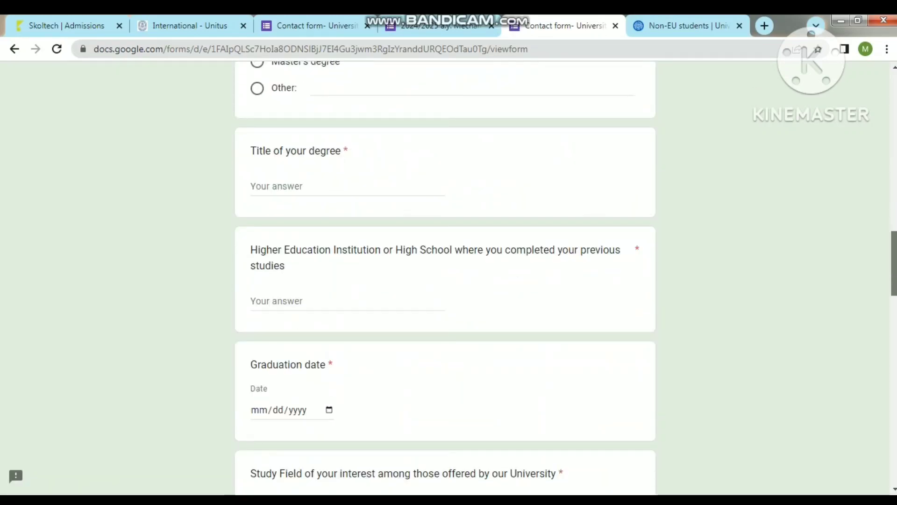
scroll(445, 280, down, 6)
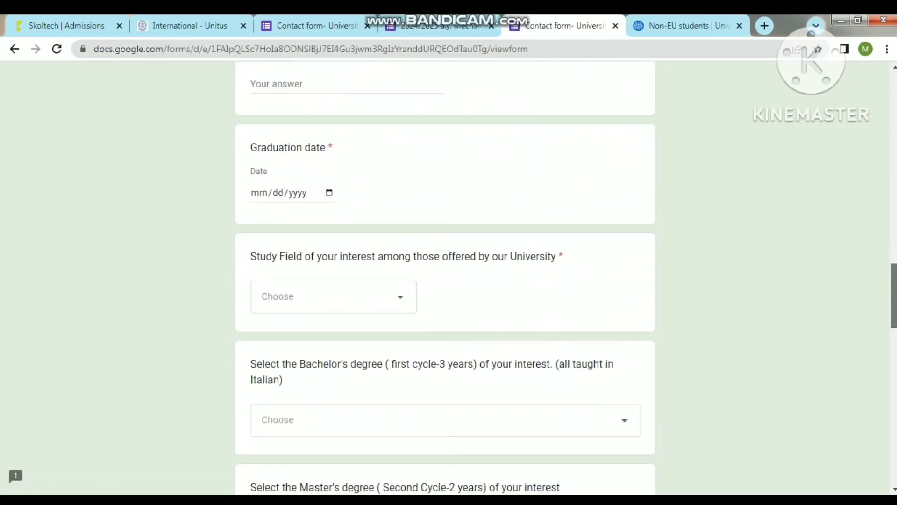
scroll(444, 281, down, 2)
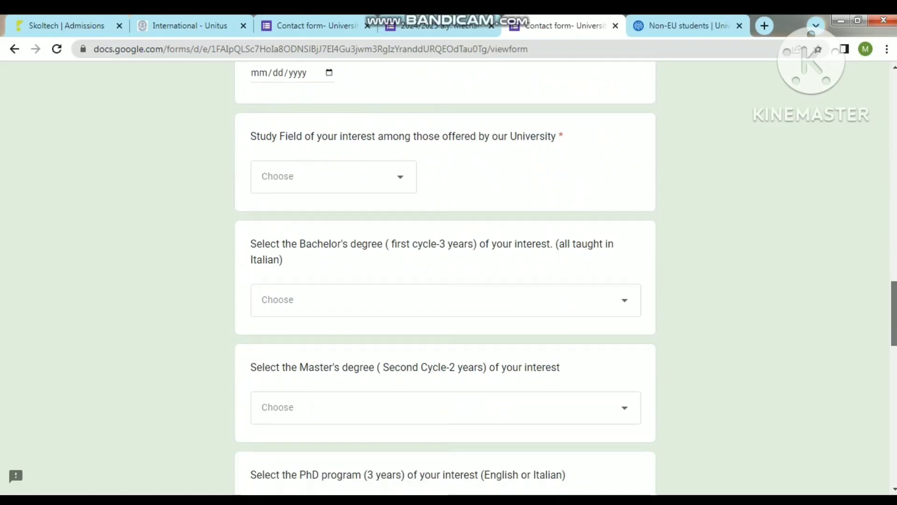
scroll(444, 281, down, 1)
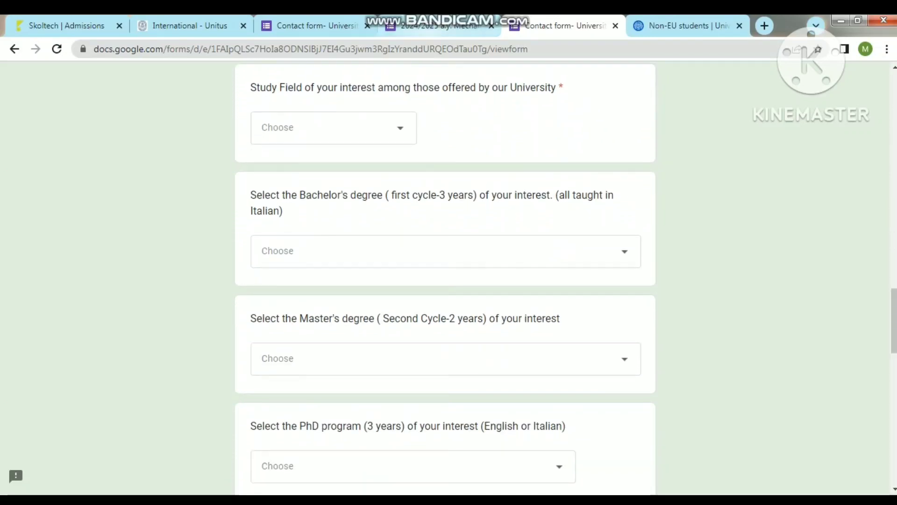
click(333, 127)
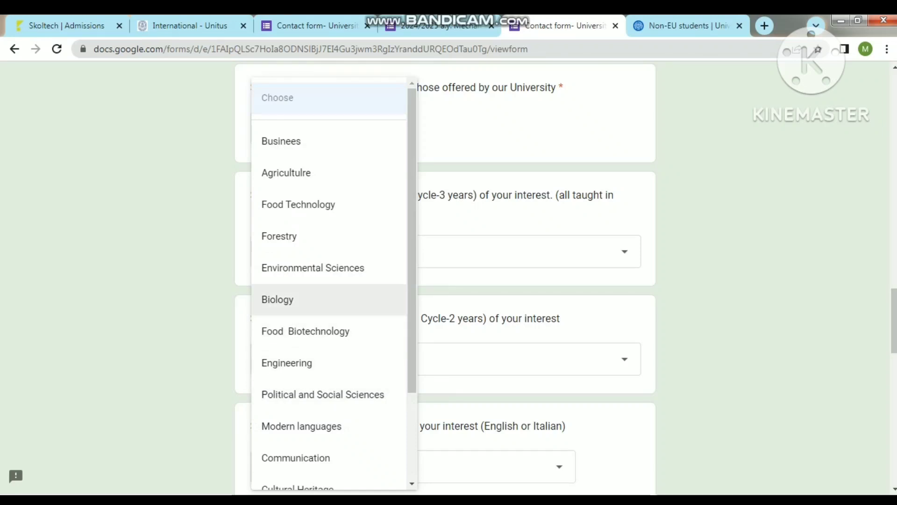
key(Escape)
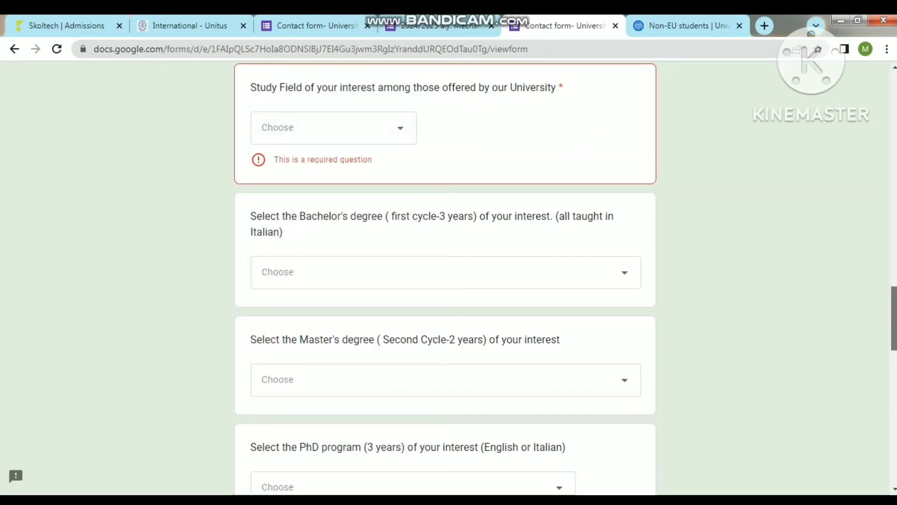
scroll(445, 280, down, 5)
scroll(445, 281, down, 14)
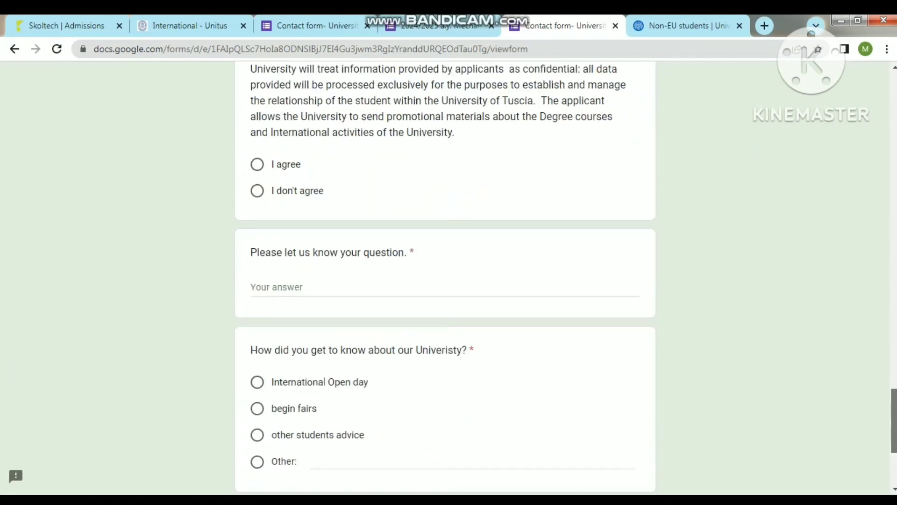
scroll(445, 280, down, 2)
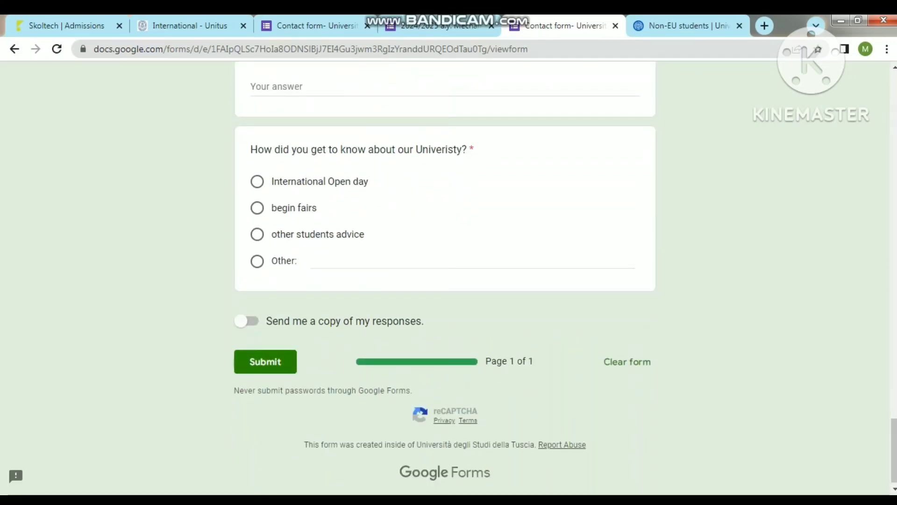
scroll(445, 280, up, 11)
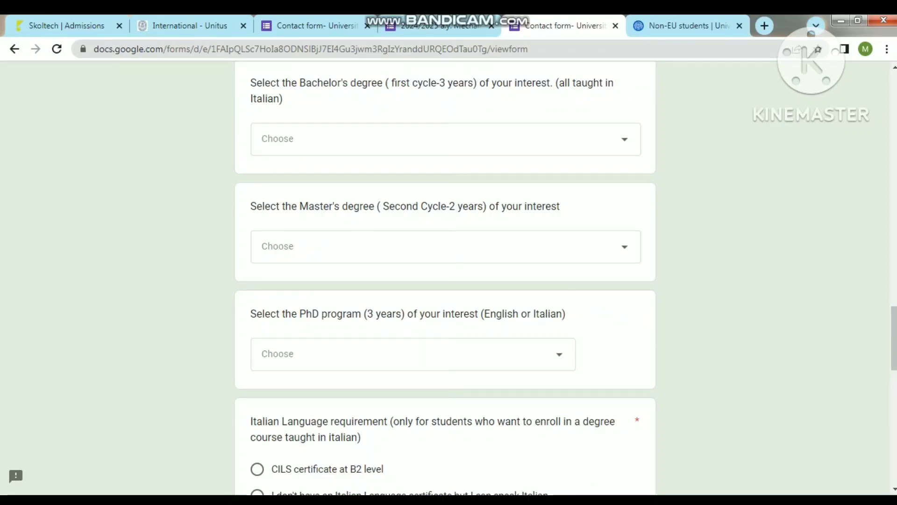
scroll(445, 280, up, 12)
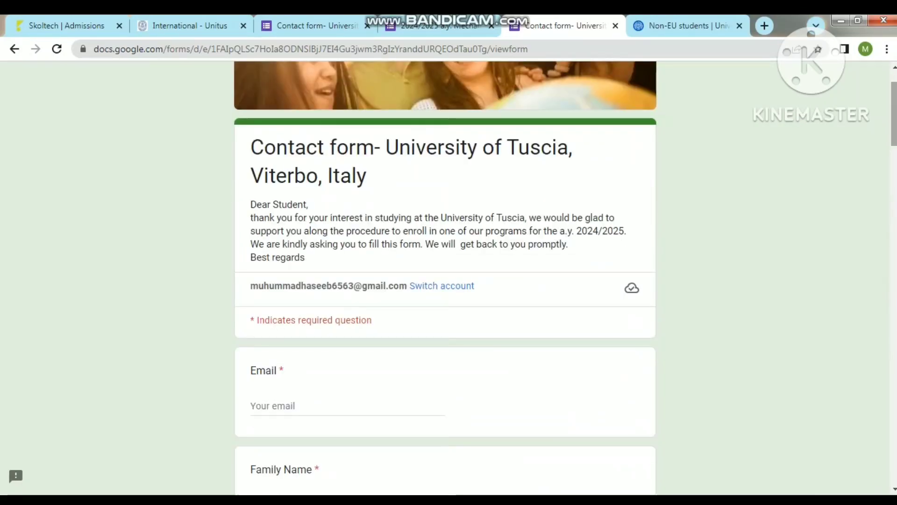
scroll(445, 280, up, 2)
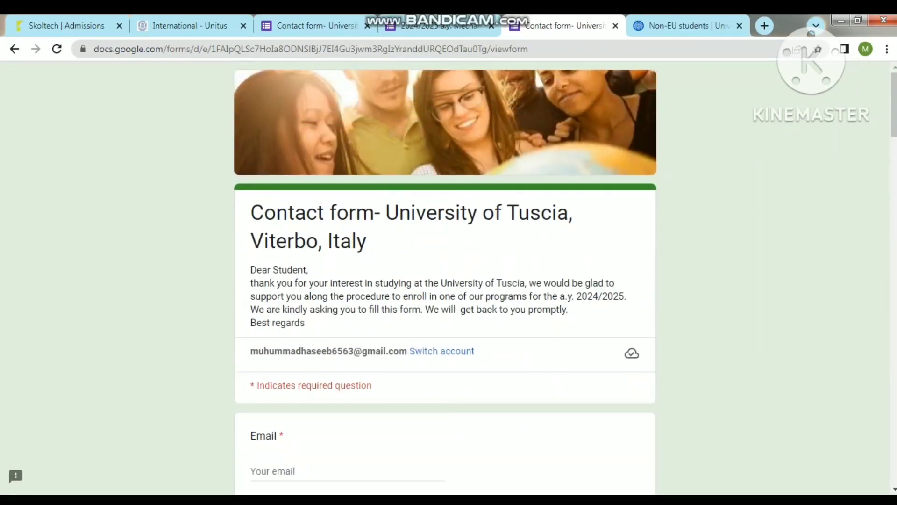